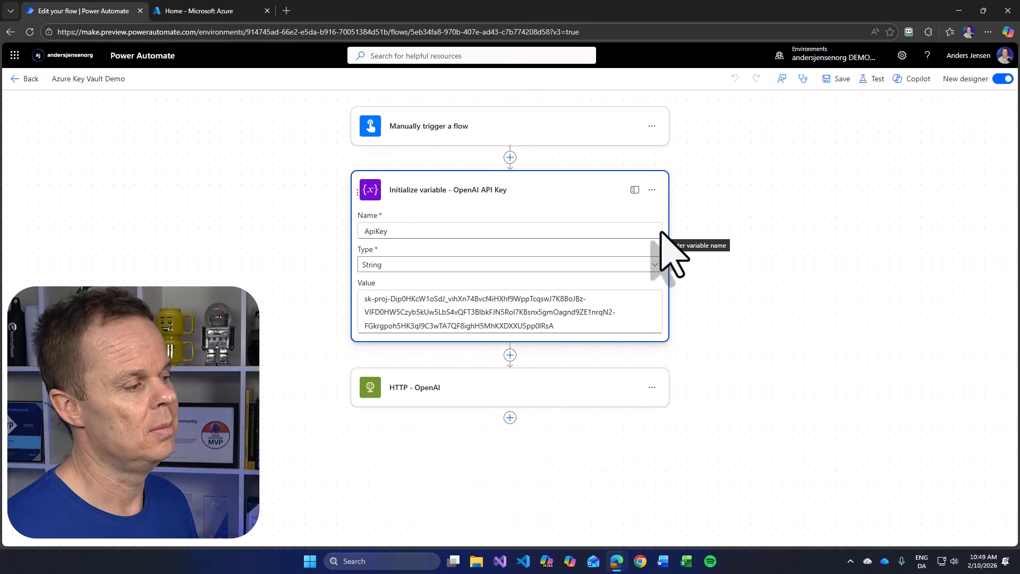
- Switch to the Azure portal, search its services for key vaults and open the Key vaults service
left_click(212, 12)
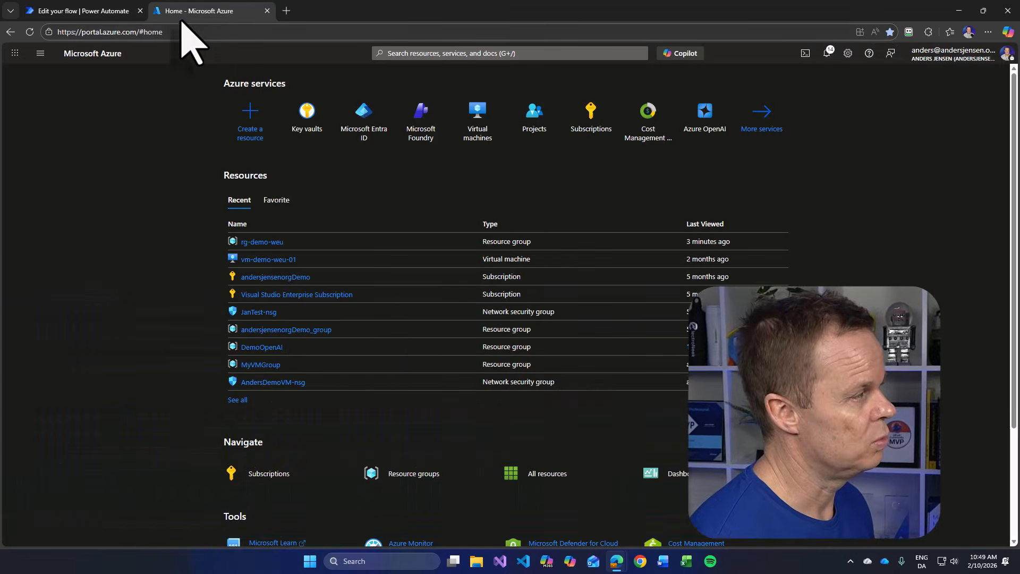
left_click_drag(137, 34, 221, 57)
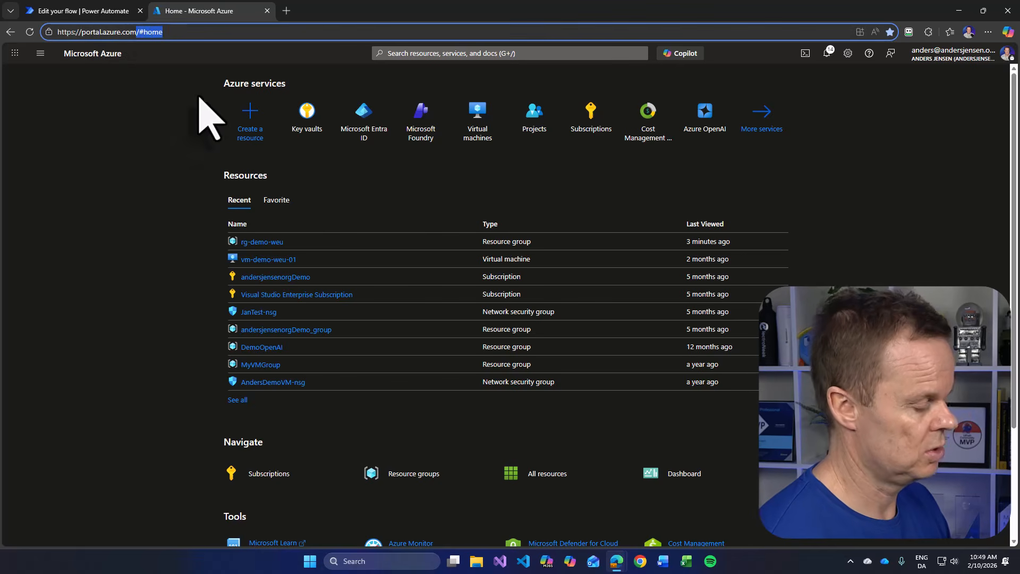
key("BackSpace")
left_click(98, 173)
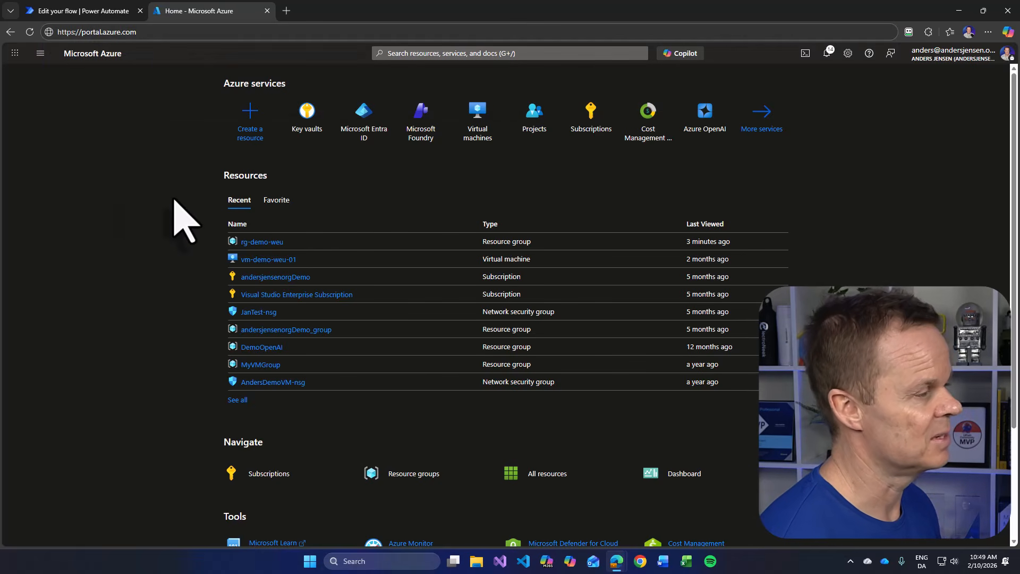
left_click(431, 53)
type("key vaul")
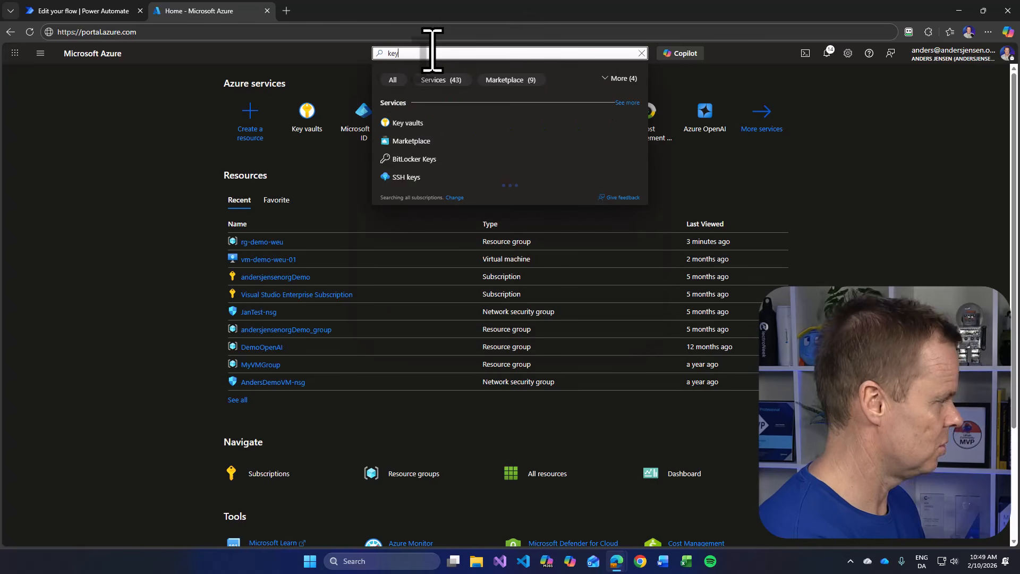
left_click(415, 124)
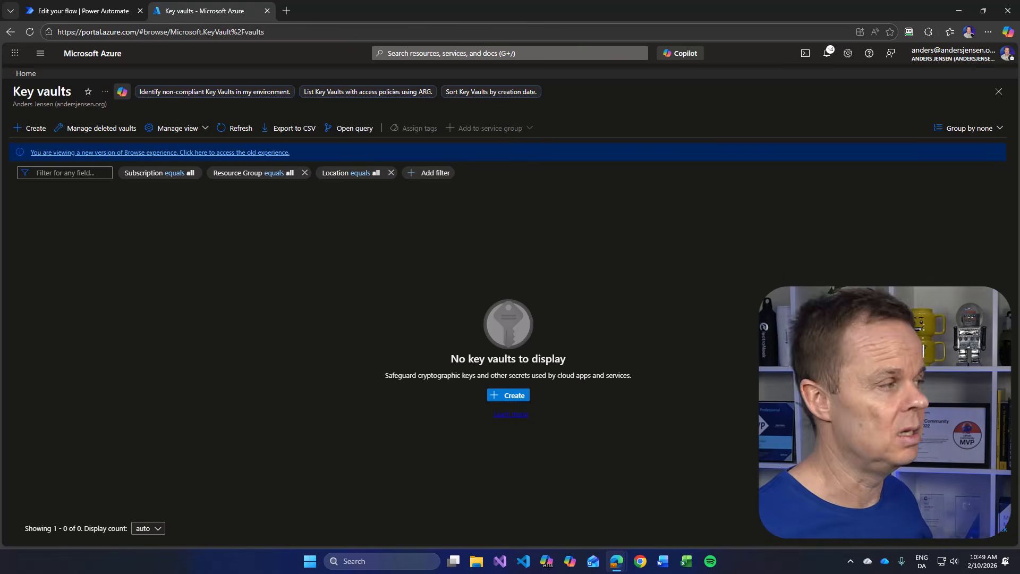
- Start creating a key vault in the demo subscription, using the resource group rg-demo-weu
left_click(32, 128)
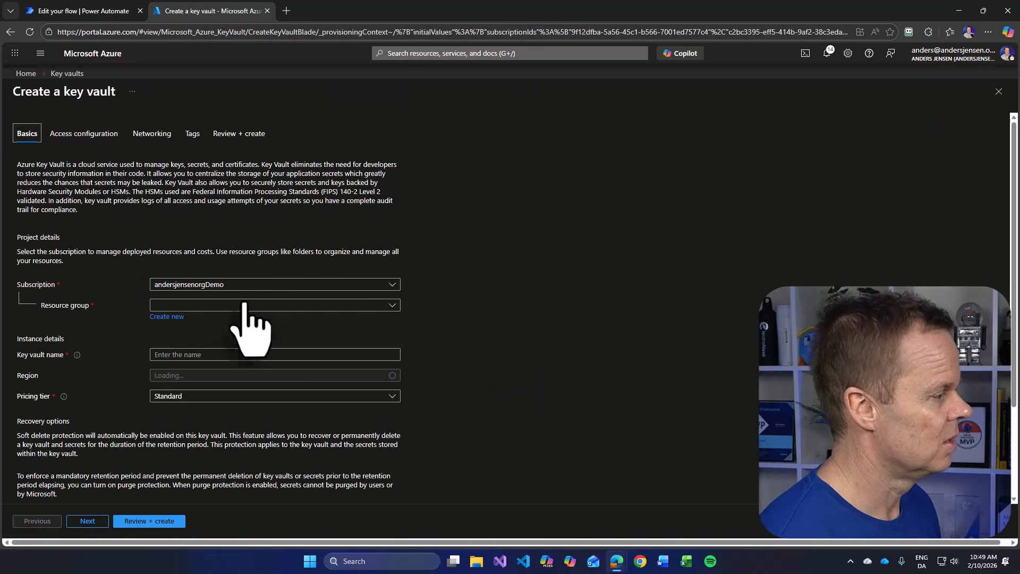
left_click(190, 286)
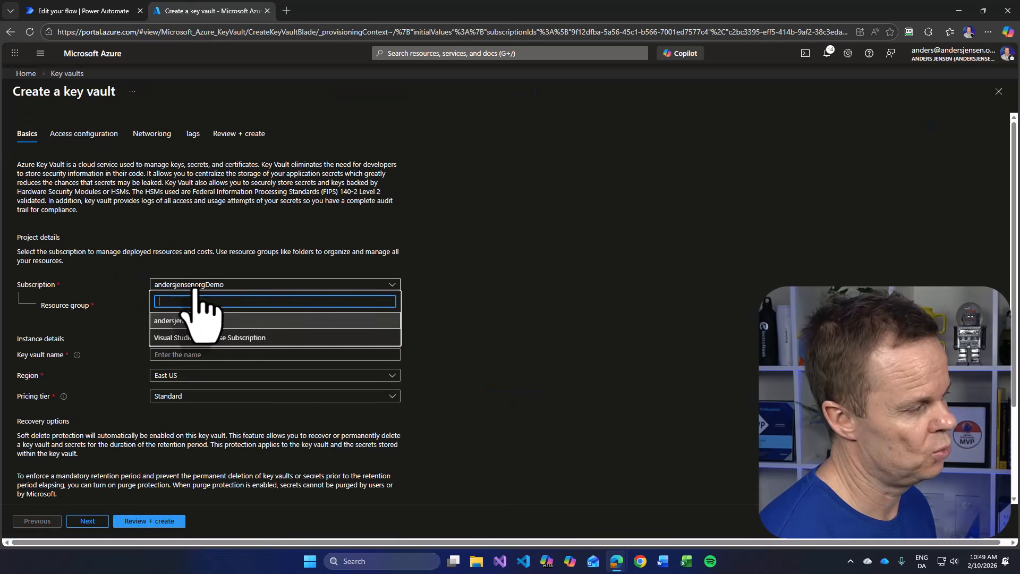
left_click(200, 322)
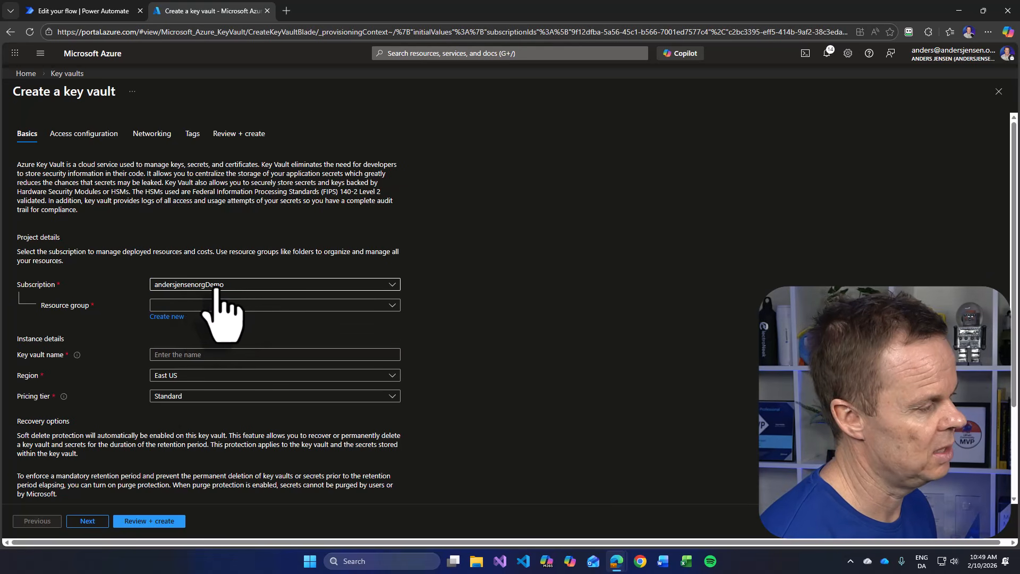
left_click(189, 306)
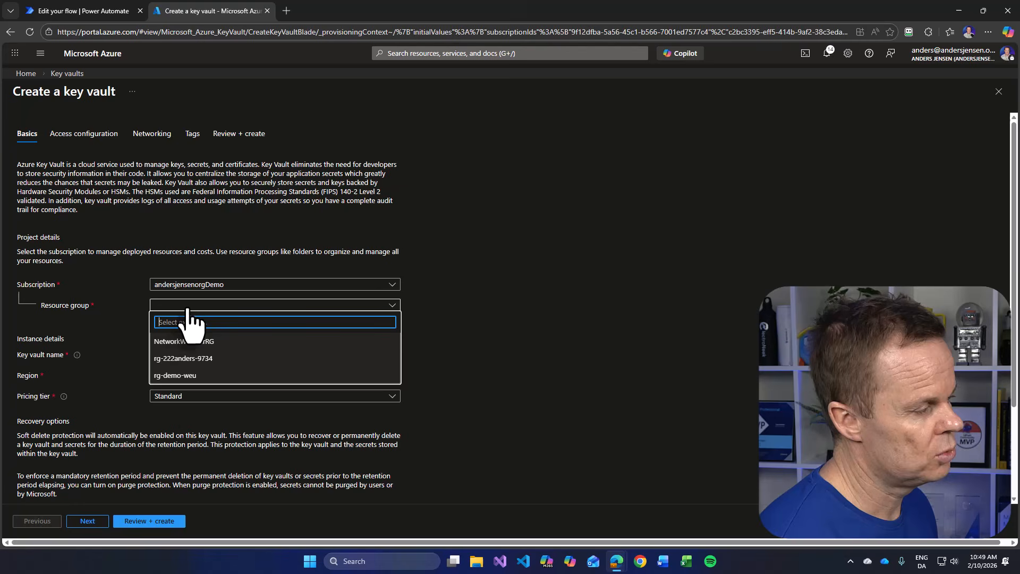
left_click(177, 376)
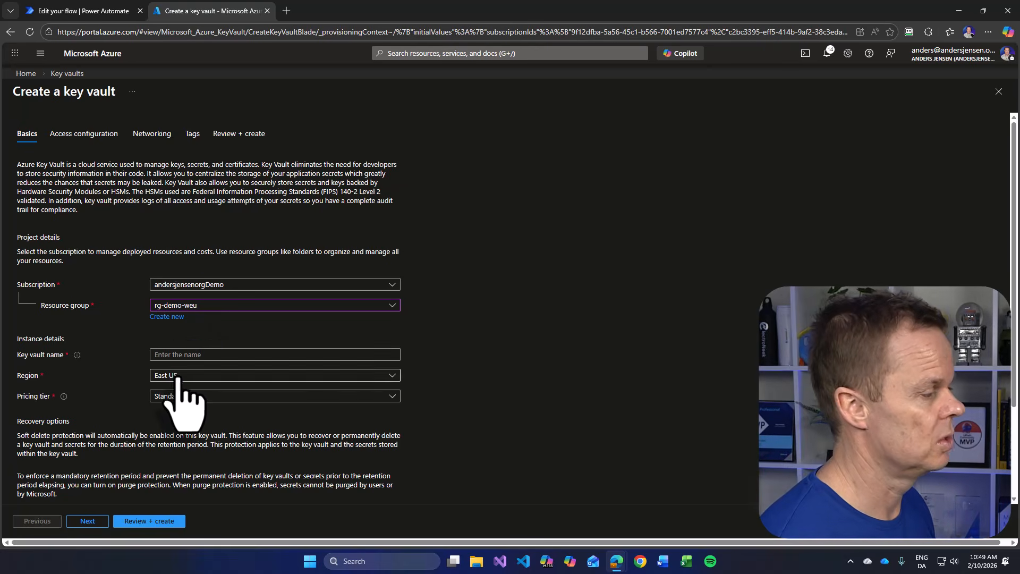
- Name the key vault PowerAutomateAnders and set its region to North Europe
left_click(319, 356)
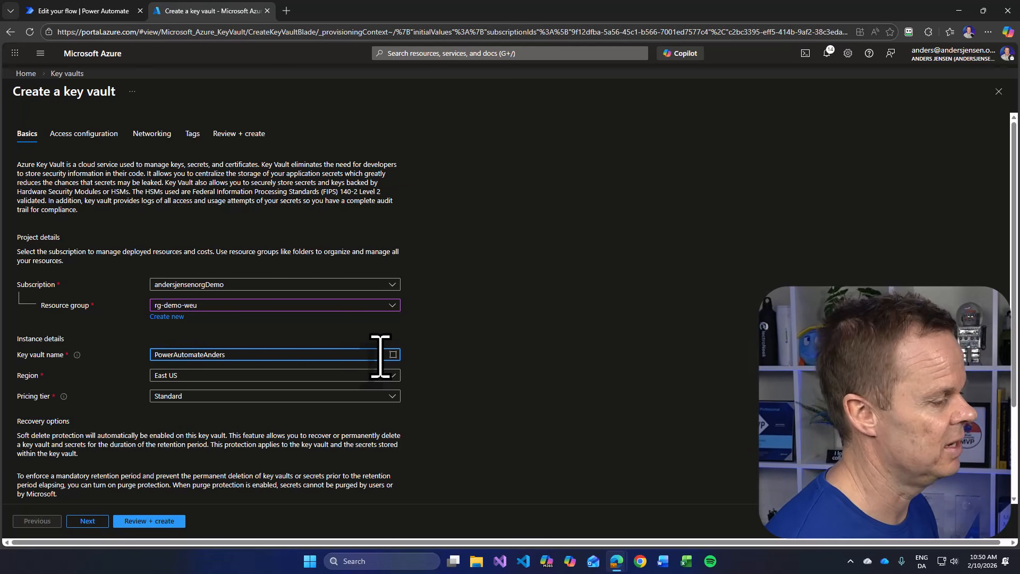
left_click(171, 378)
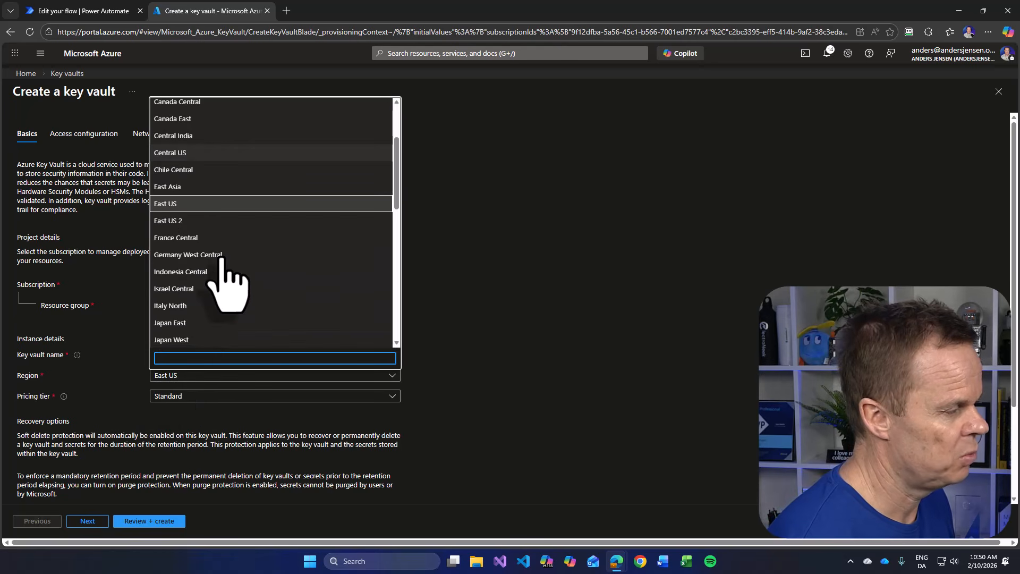
scroll(221, 259, "down", 2)
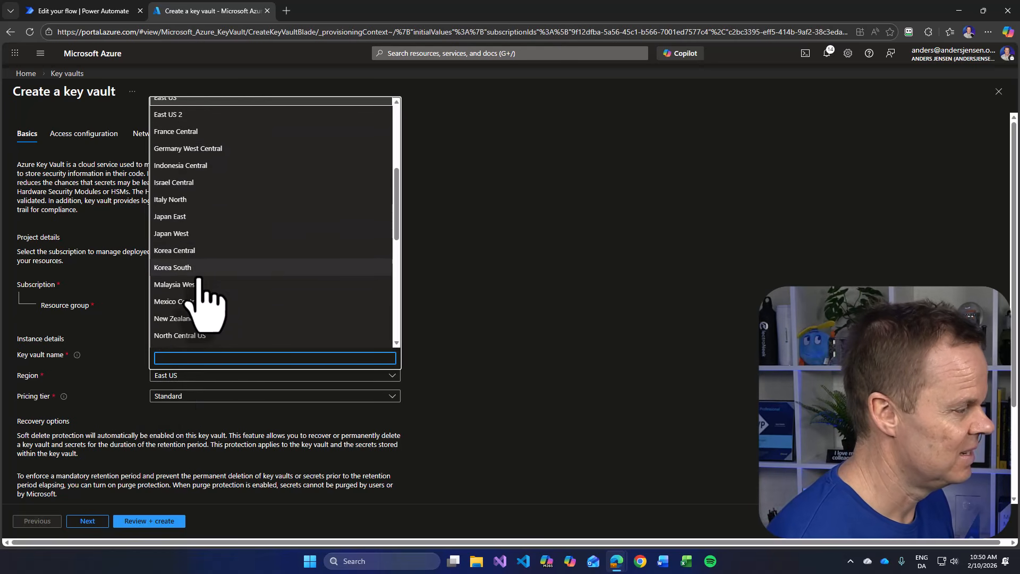
scroll(199, 279, "down", 1)
left_click(196, 303)
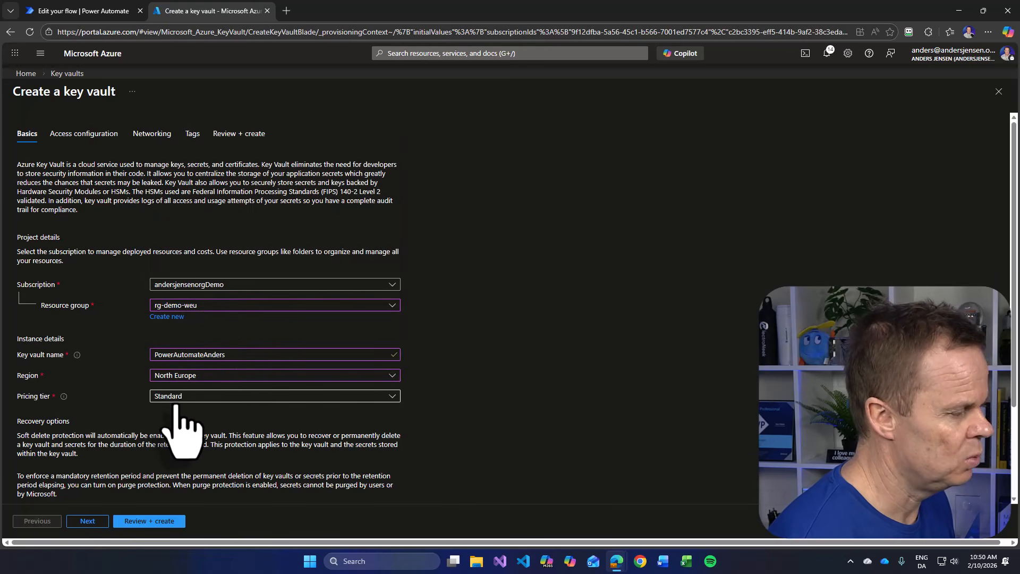
- Keep the default access configuration and networking settings, review the key vault and create it
left_click(86, 522)
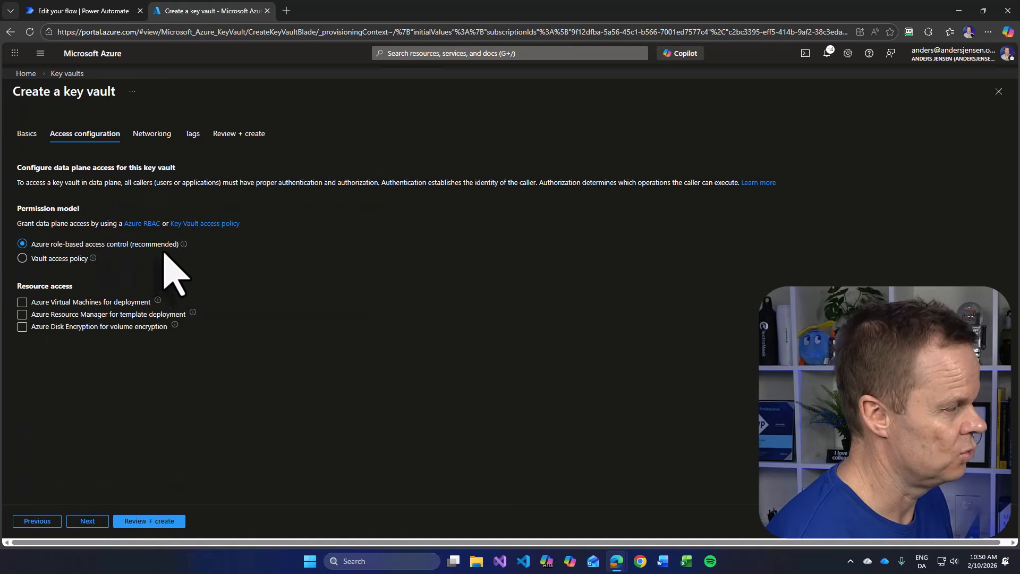
left_click(90, 523)
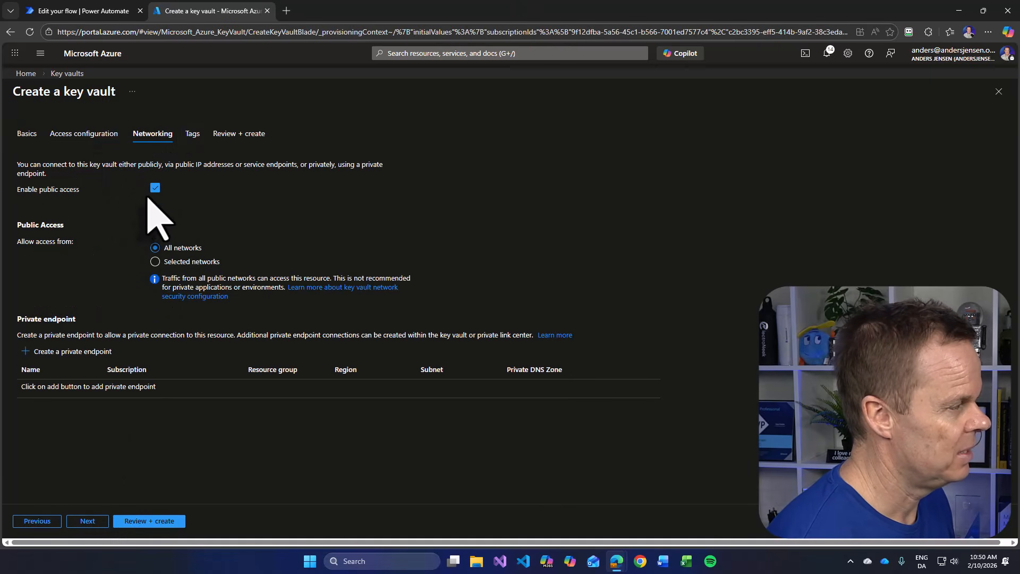
left_click(176, 525)
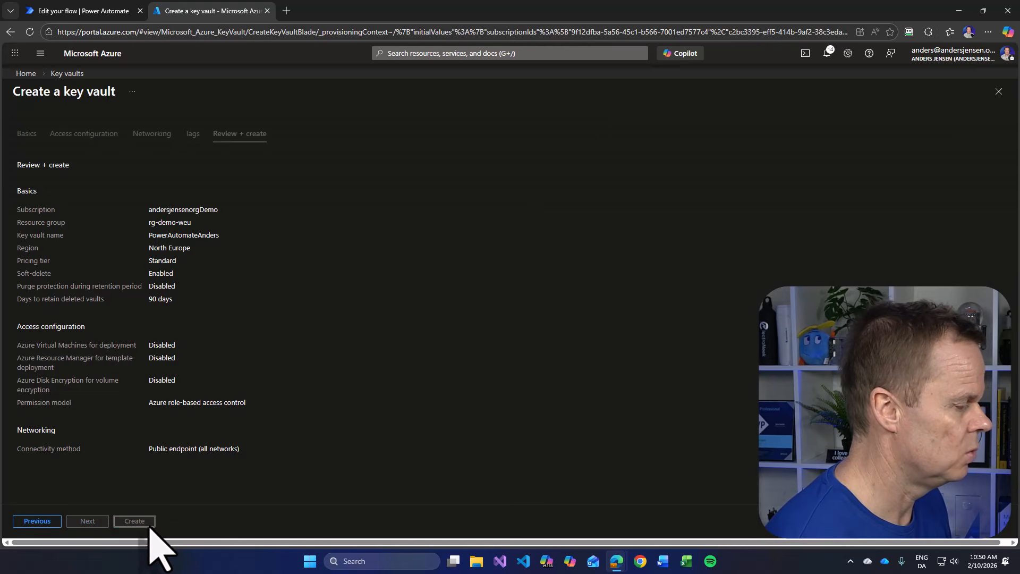
left_click(139, 522)
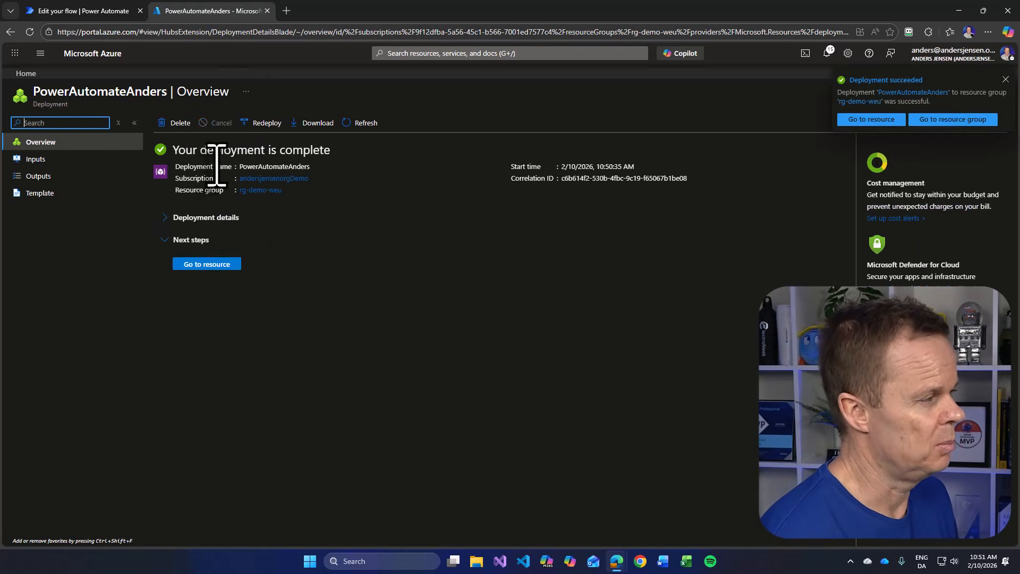
- Open the deployed vault's access control and start a role assignment with the Key Vault Secrets Officer role
left_click(213, 264)
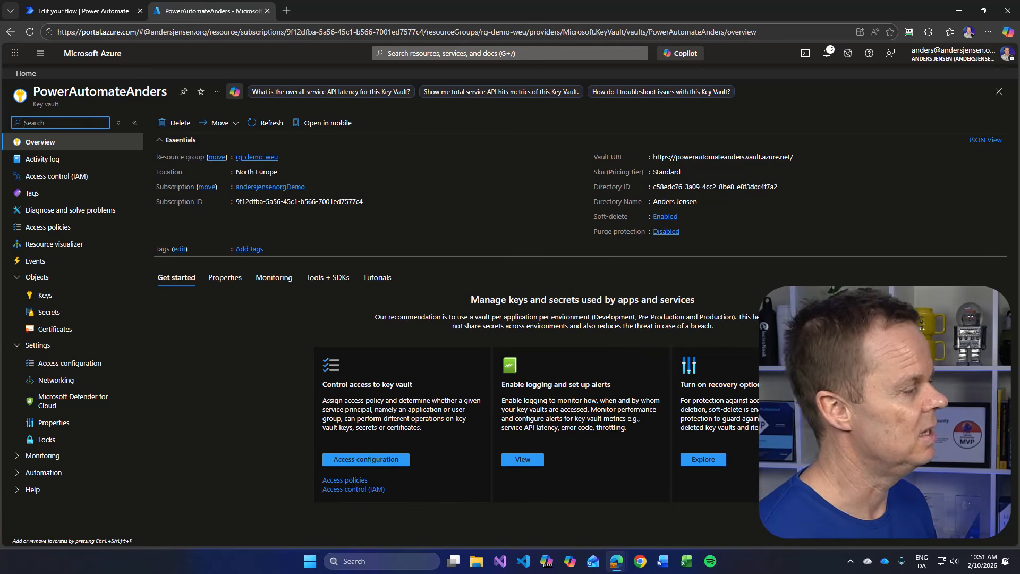
left_click(66, 177)
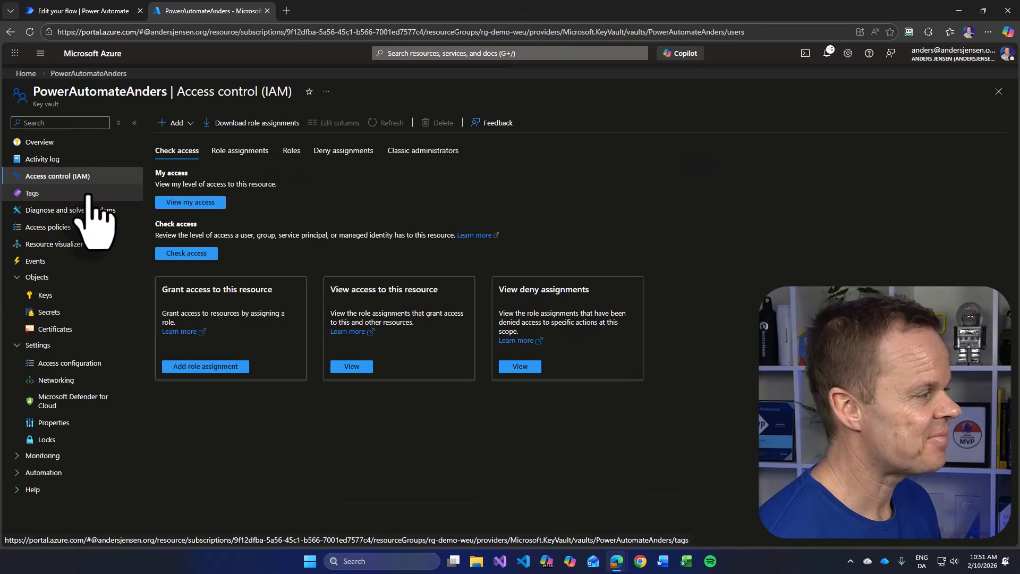
left_click(177, 124)
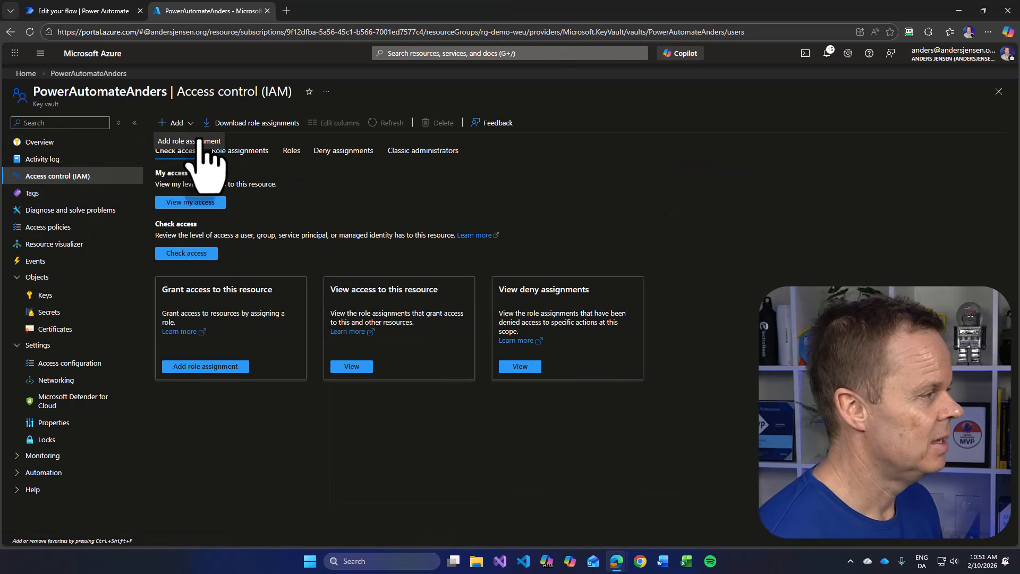
left_click(199, 140)
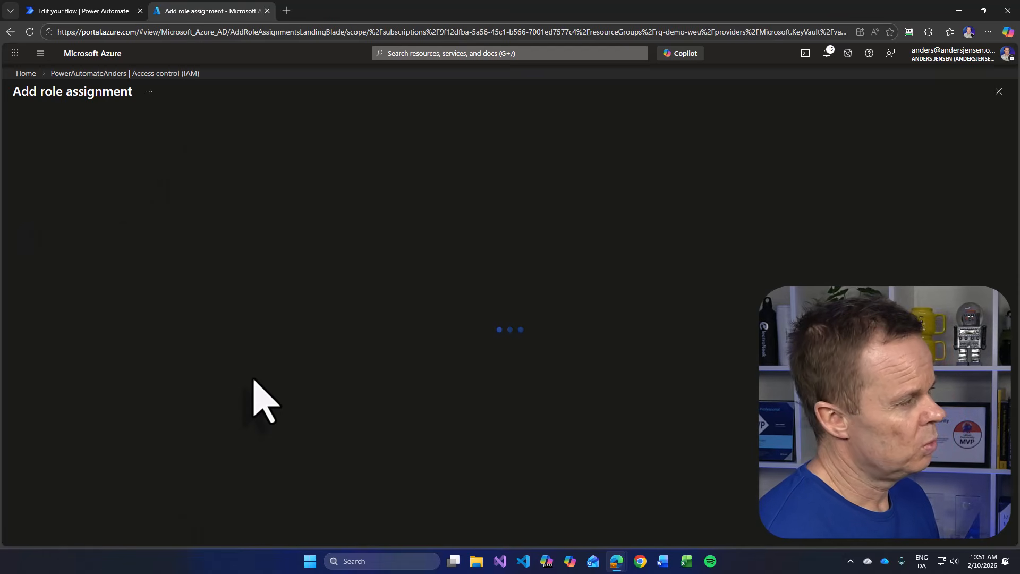
left_click(71, 236)
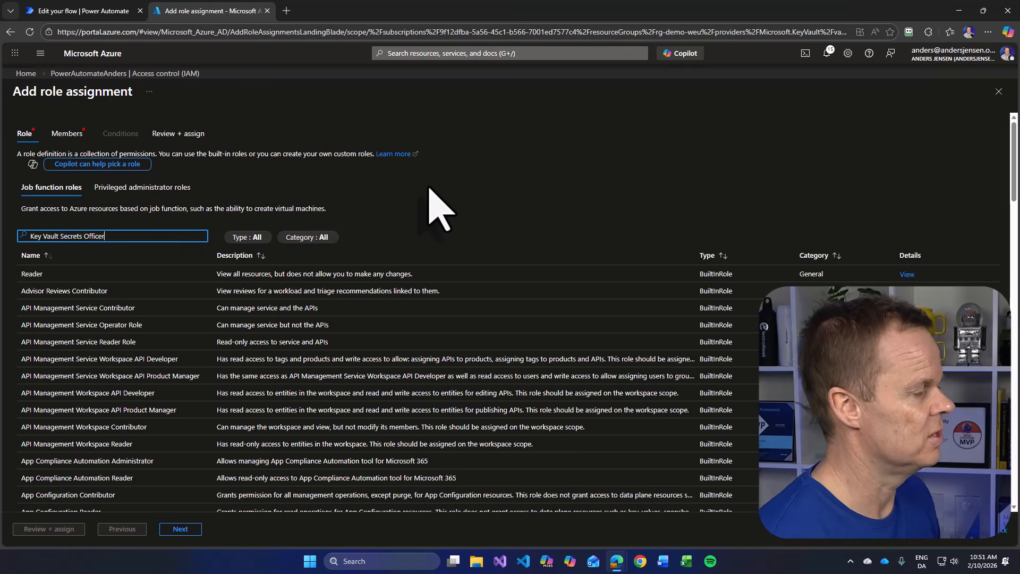
left_click(49, 325)
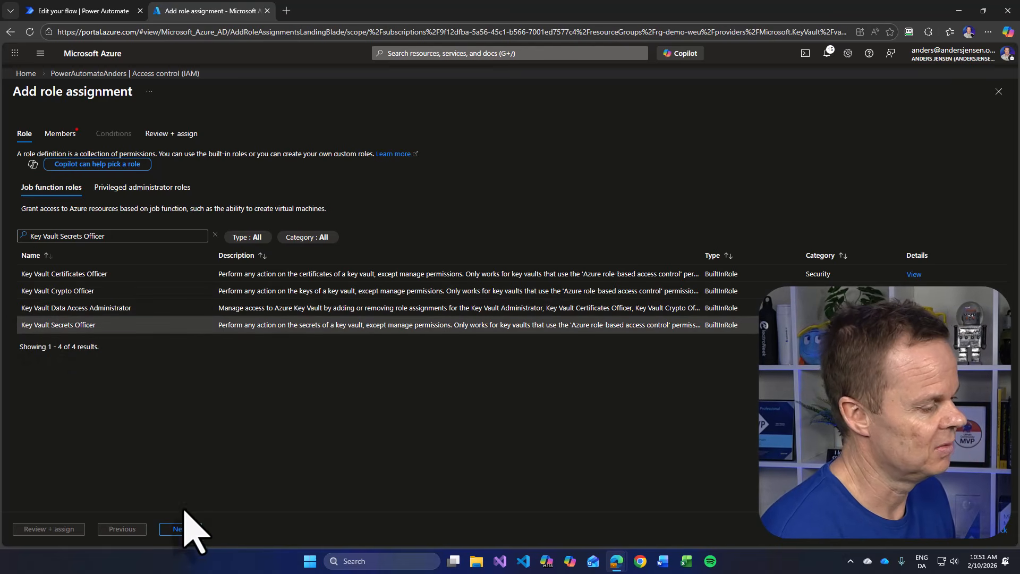
left_click(180, 529)
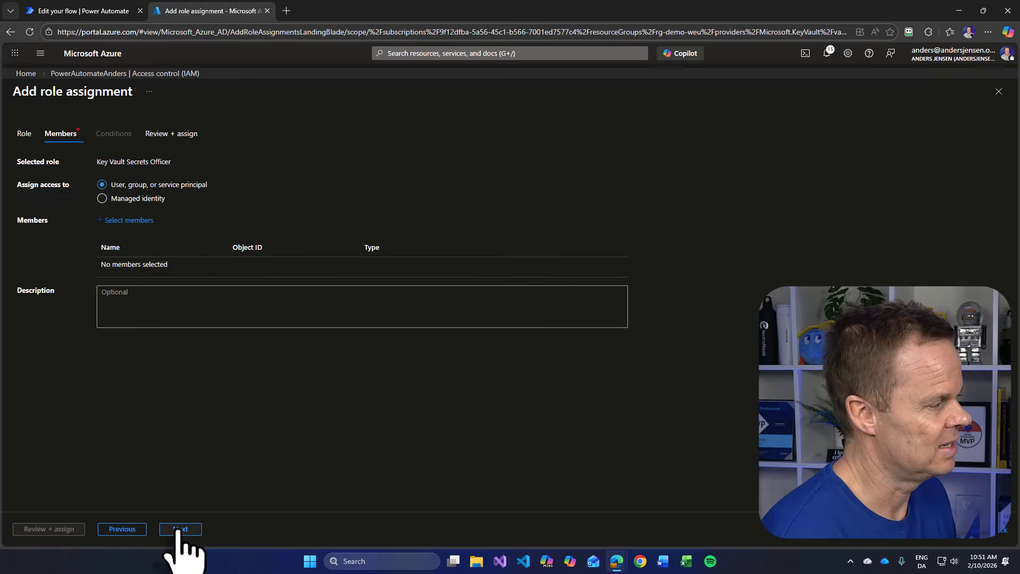
- Select your own user account as the member and complete the role assignment
left_click(136, 221)
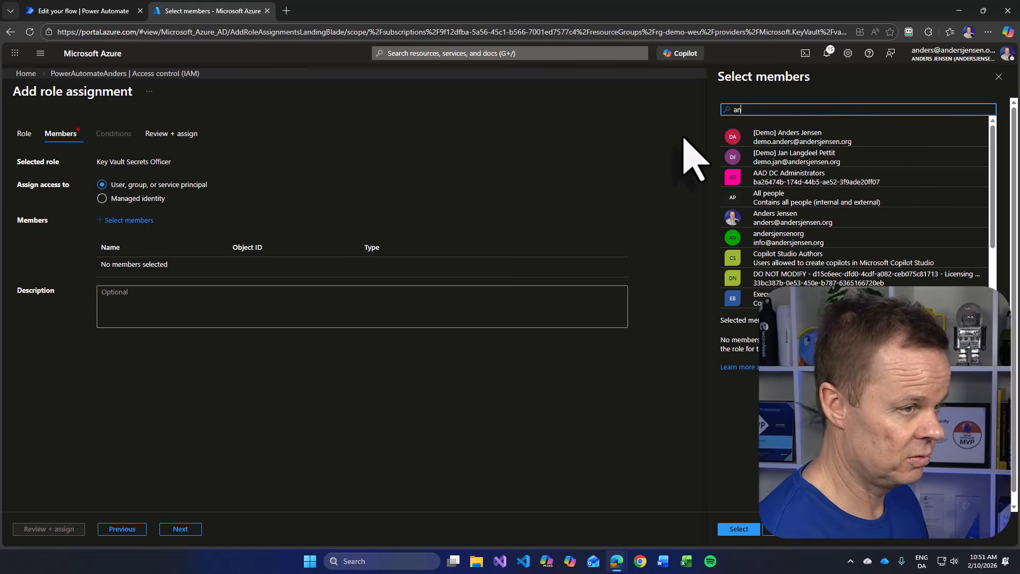
left_click(798, 137)
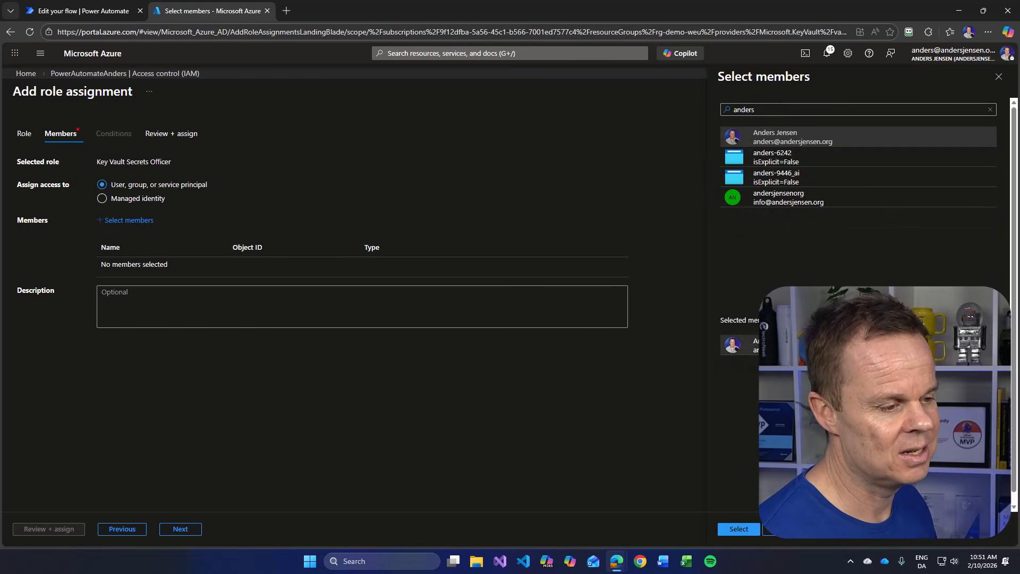
left_click(739, 530)
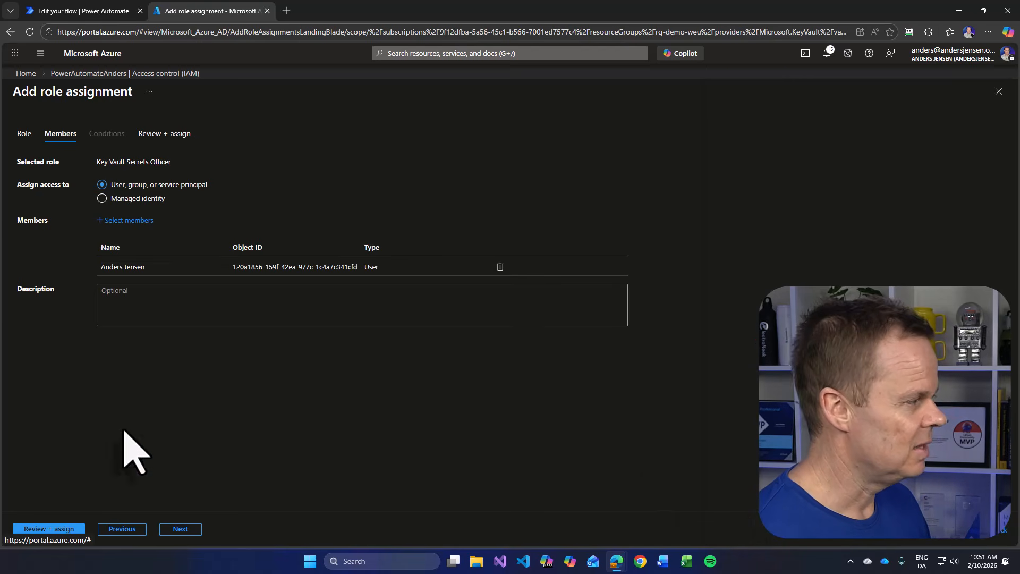
left_click(60, 529)
left_click(62, 529)
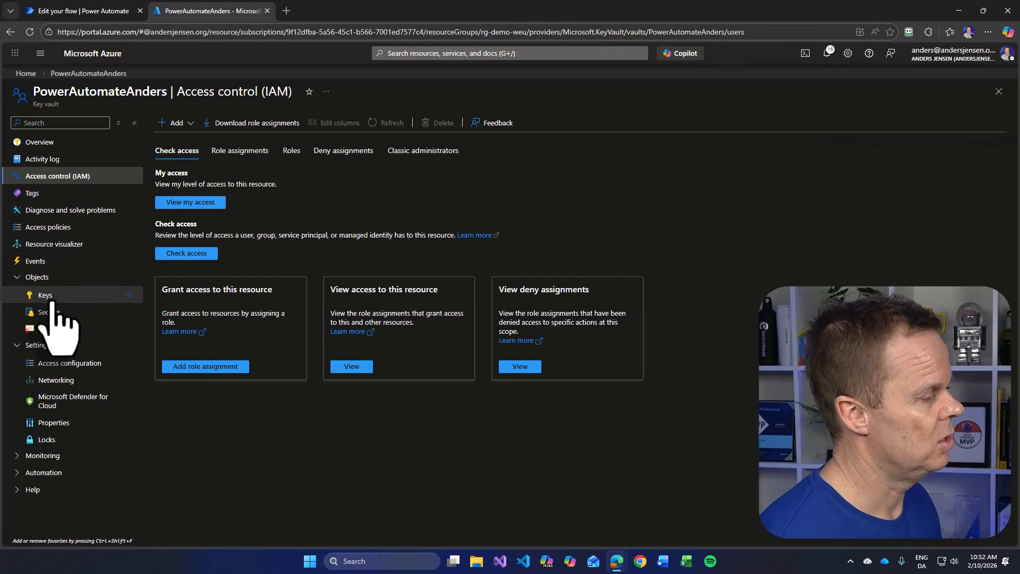
- Start a new manual secret in the key vault's Secrets and name it openai-apikey
left_click(16, 278)
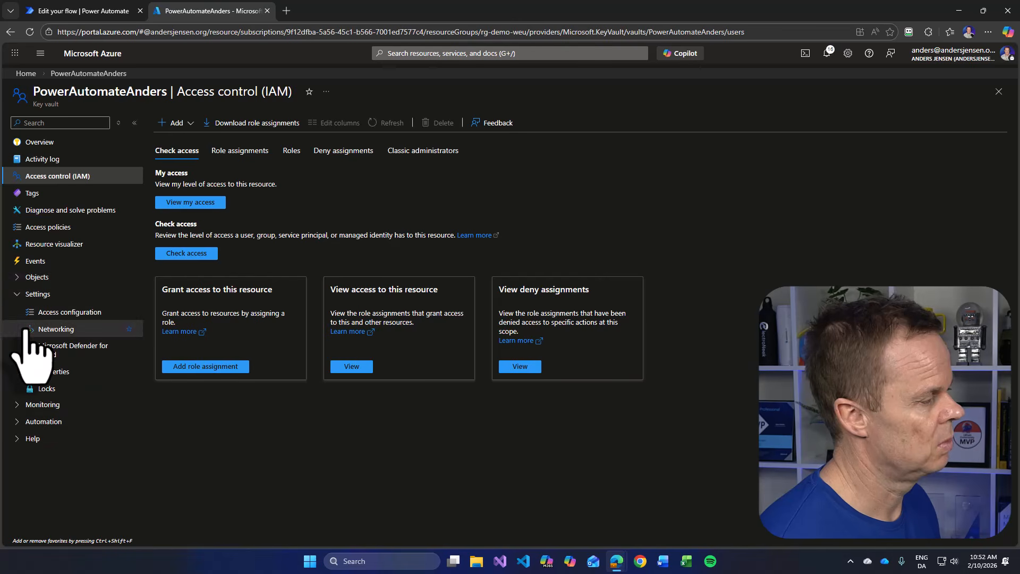
left_click(35, 278)
left_click(51, 316)
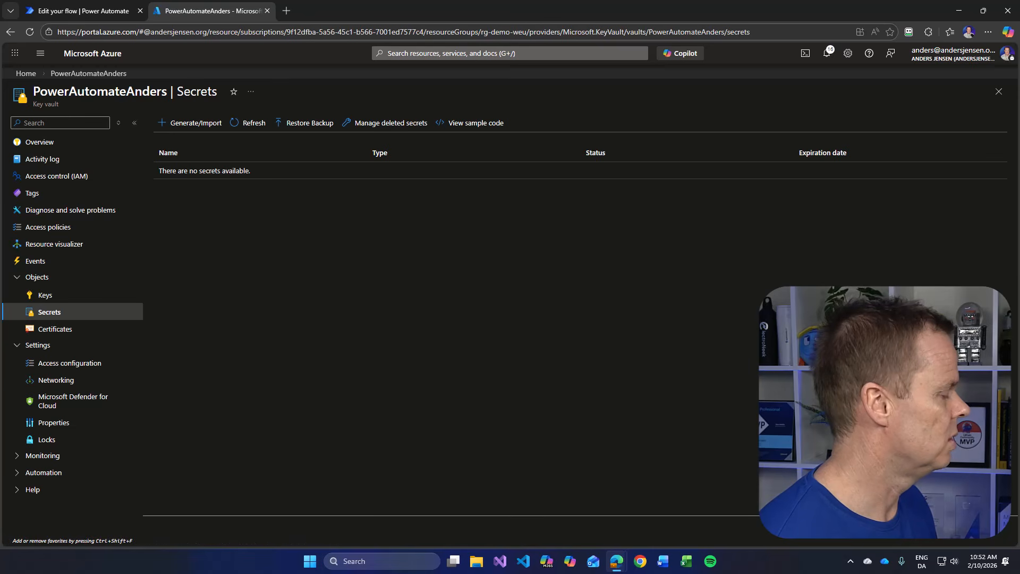
left_click(189, 125)
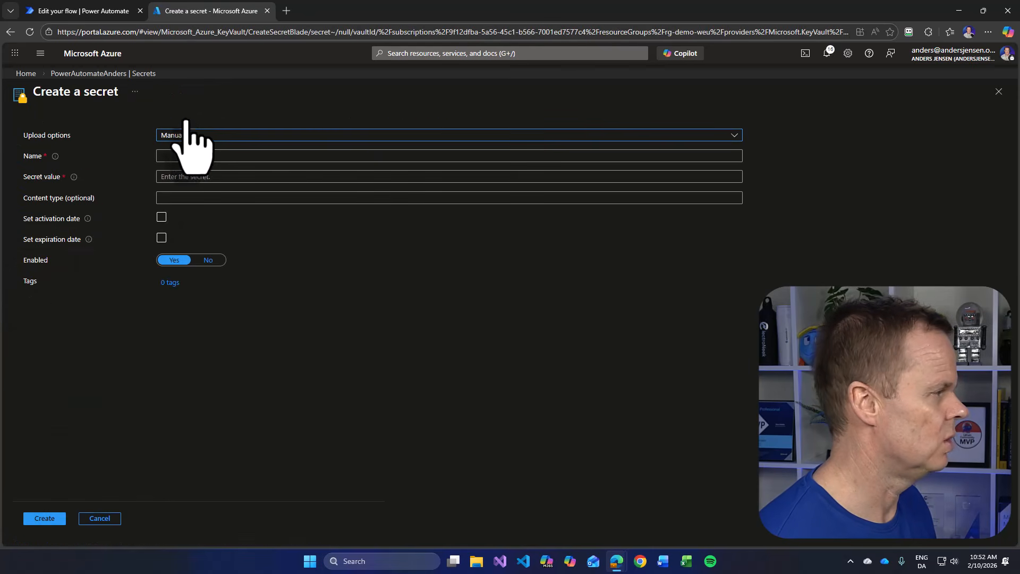
left_click(178, 157)
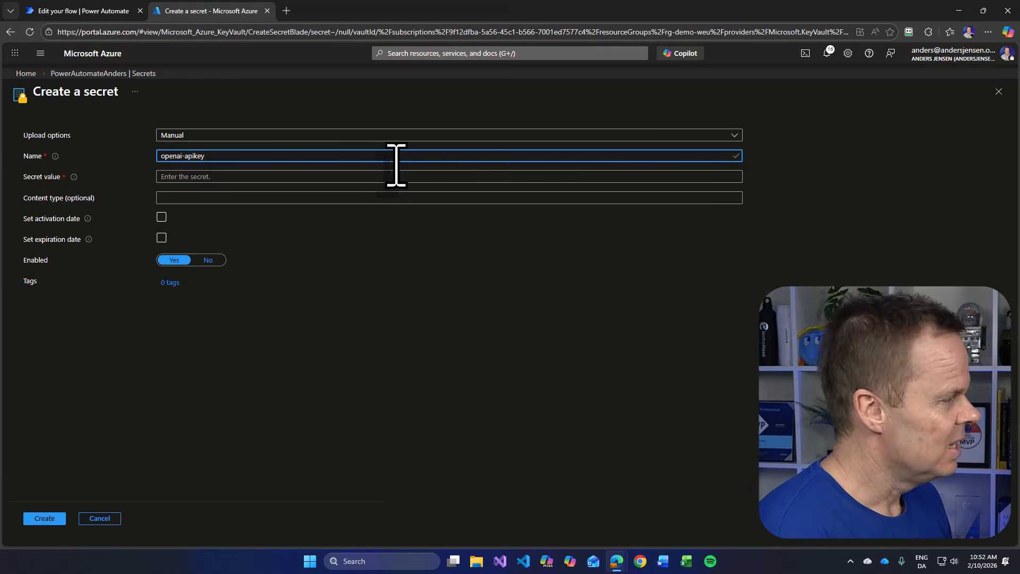
- Copy the OpenAI API key from the flow's ApiKey variable, paste it as the secret value of openai-apikey and create the secret
left_click(207, 176)
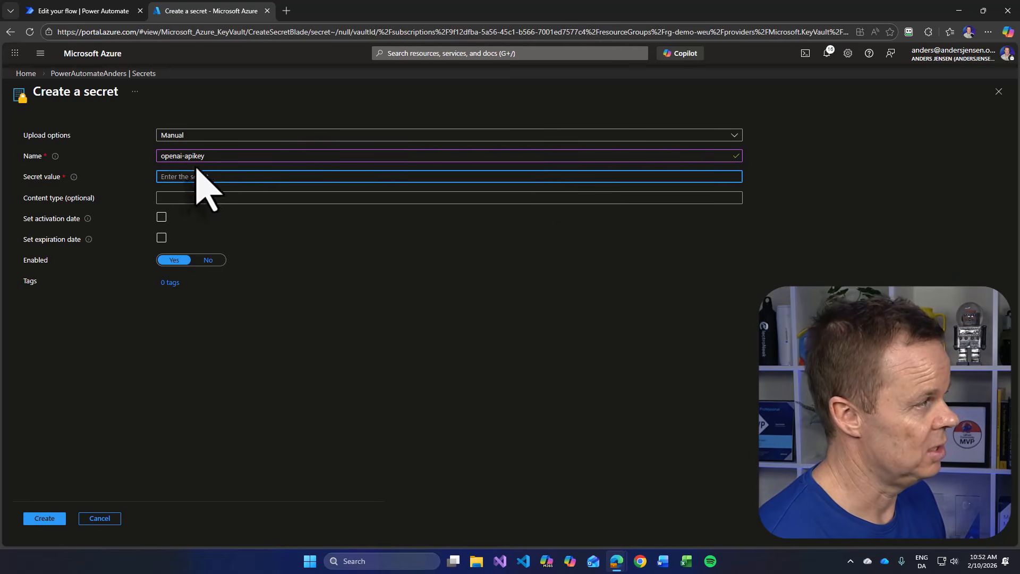
left_click(107, 12)
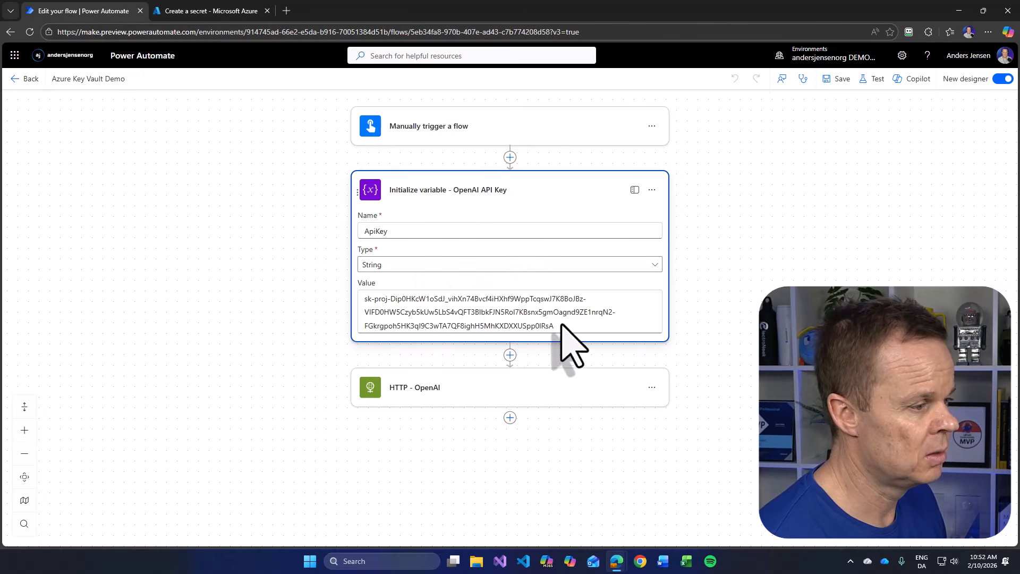
left_click_drag(562, 326, 452, 316)
key("ctrl+a")
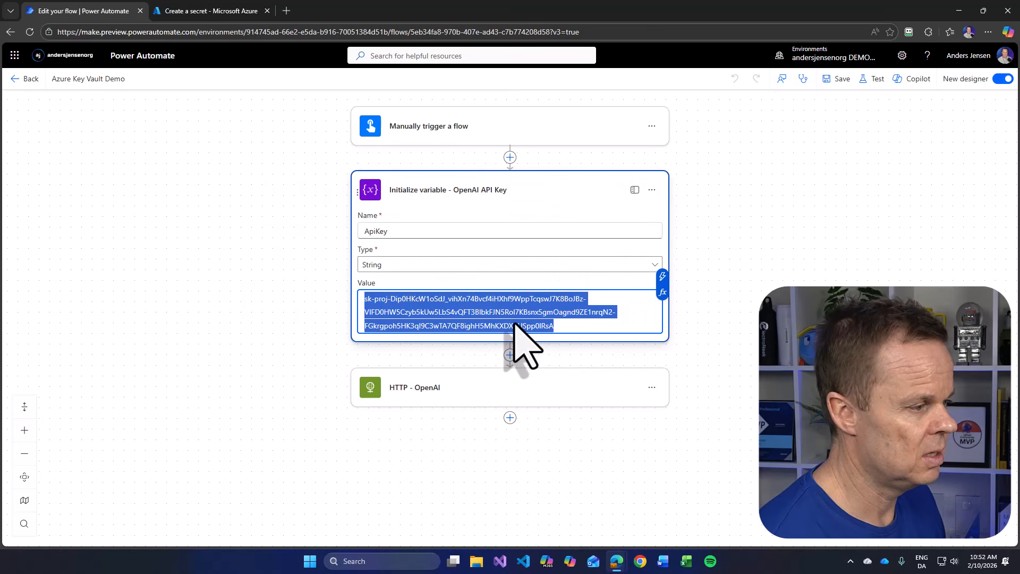
left_click(233, 12)
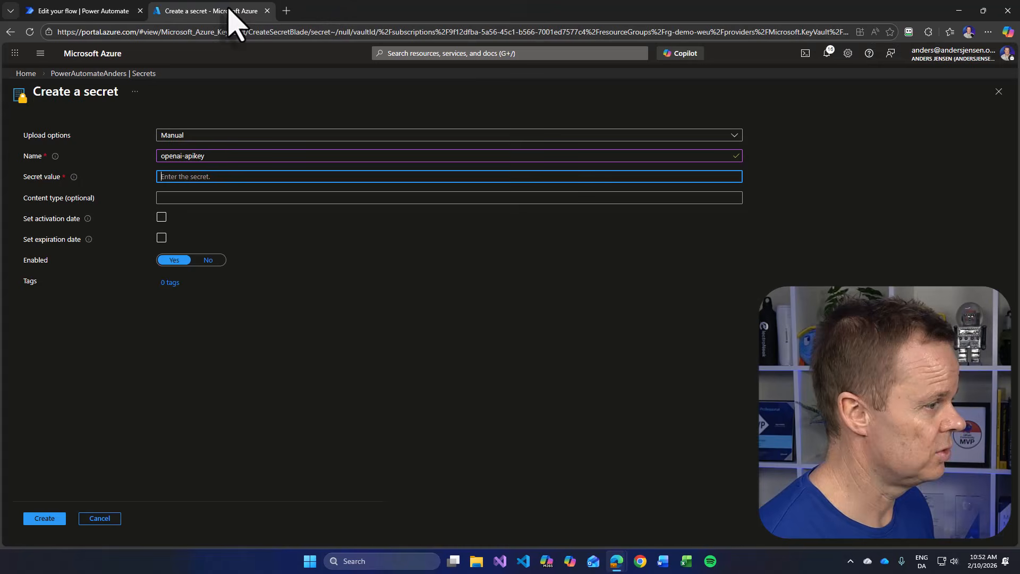
key("ctrl+v")
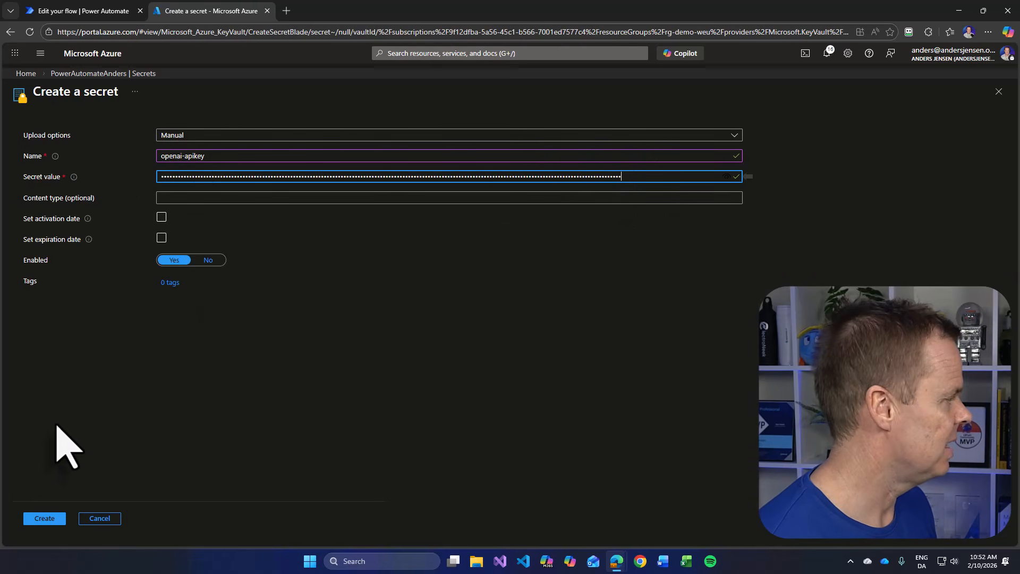
left_click(45, 518)
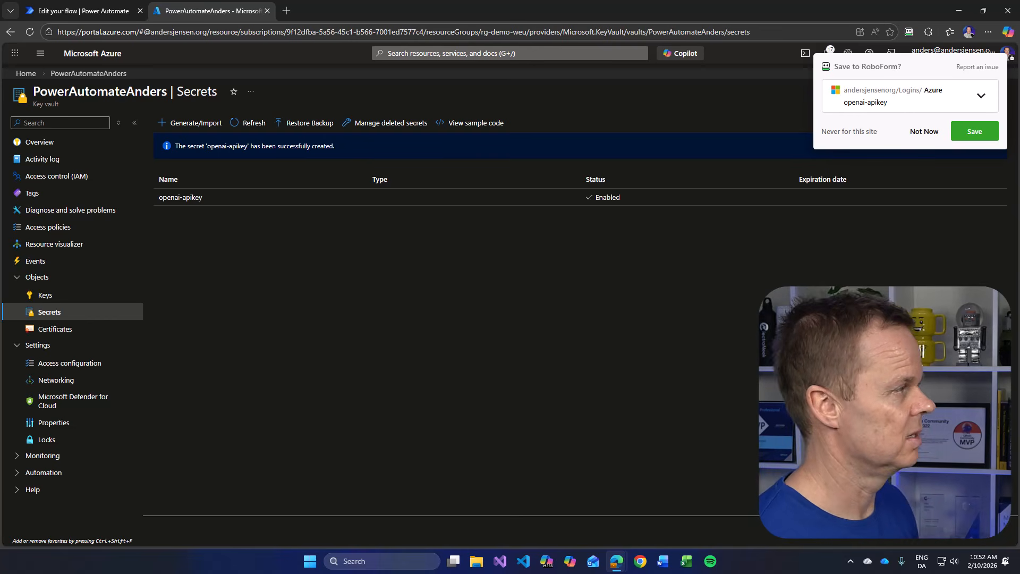
- Decline saving the login in the password manager, search the portal for "entra id" and open Microsoft Entra ID
left_click(406, 52)
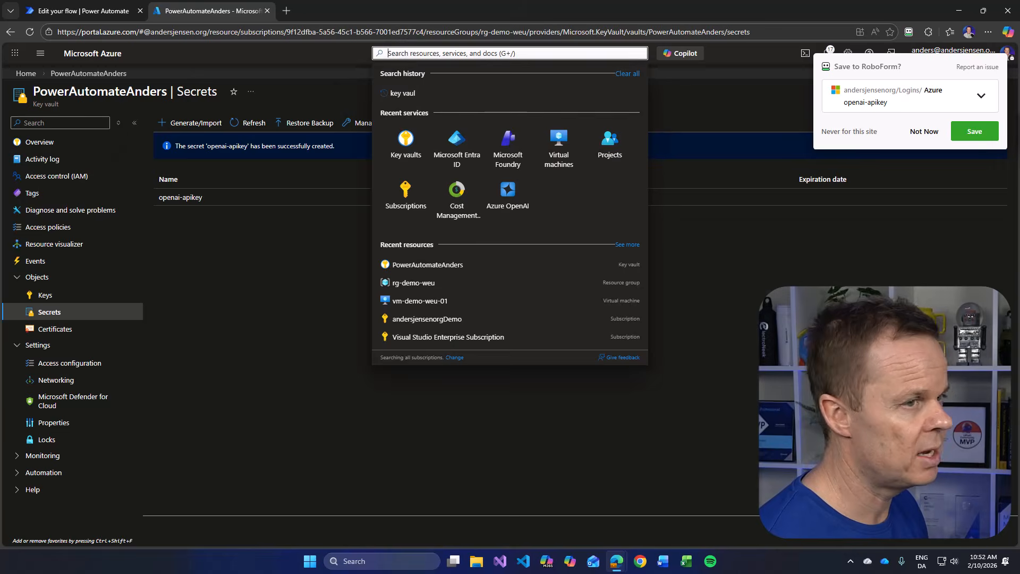
left_click(925, 131)
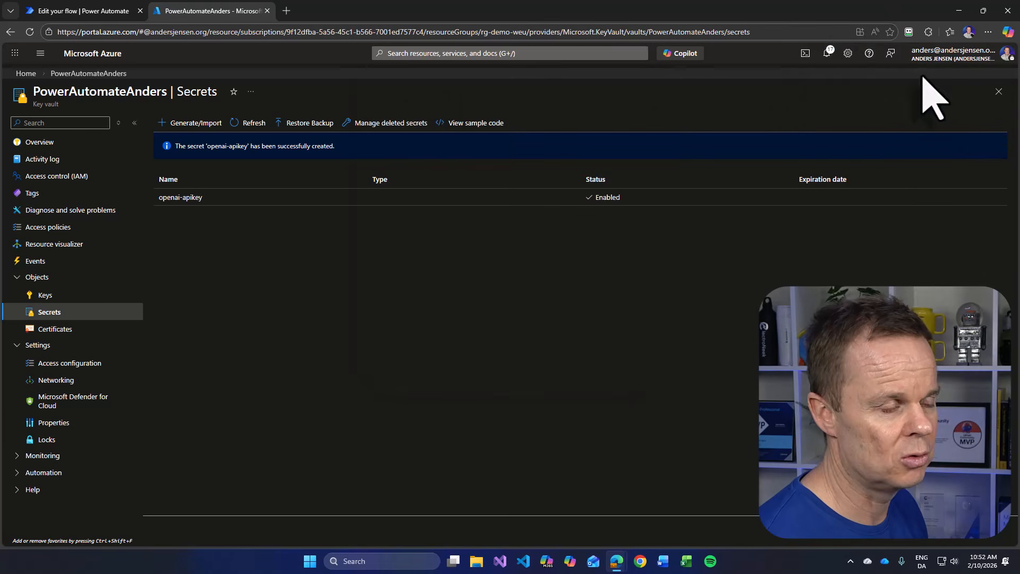
left_click(414, 53)
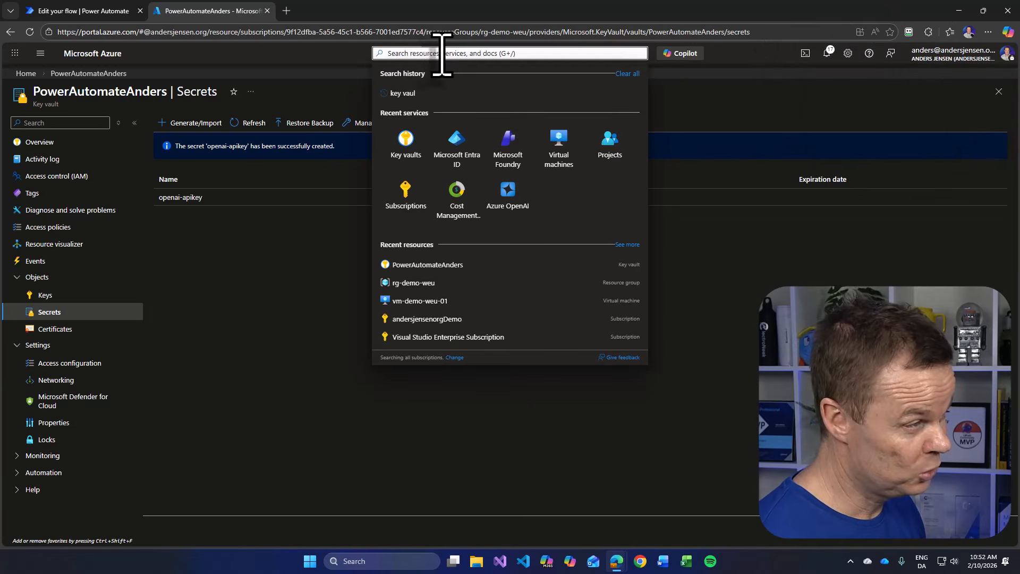
type("e")
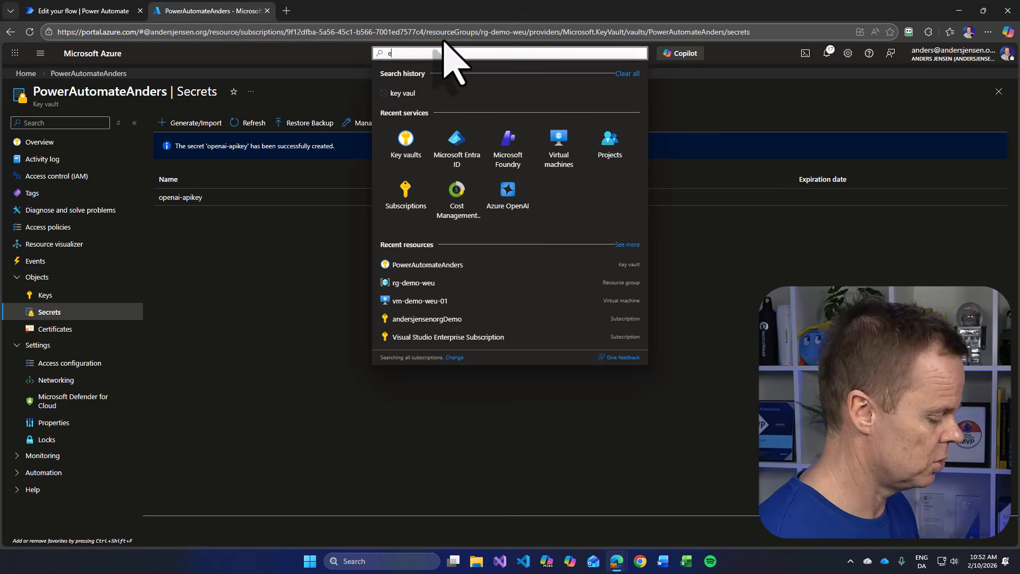
type("ntra")
key("BackSpace")
key("BackSpace")
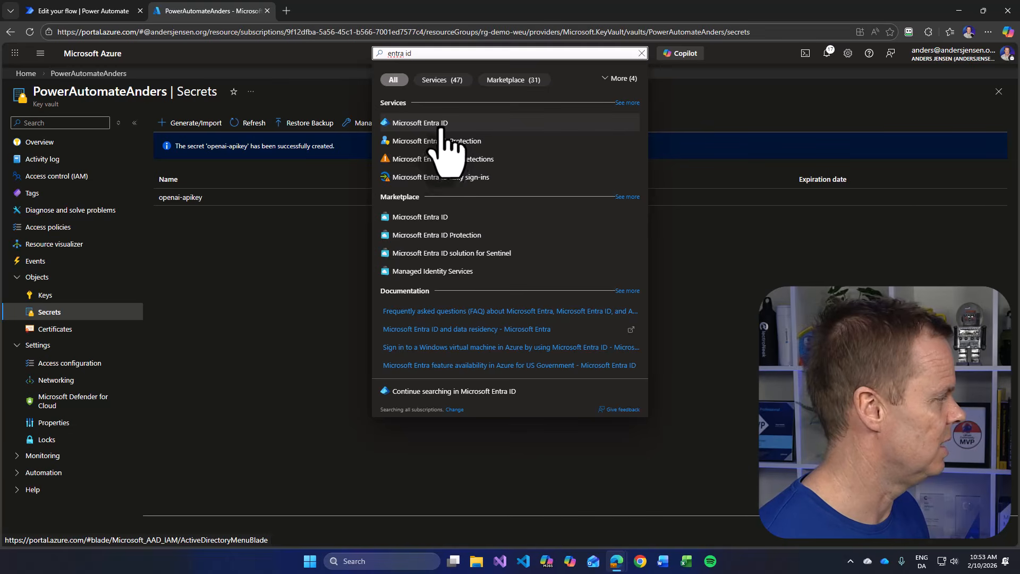
left_click(440, 127)
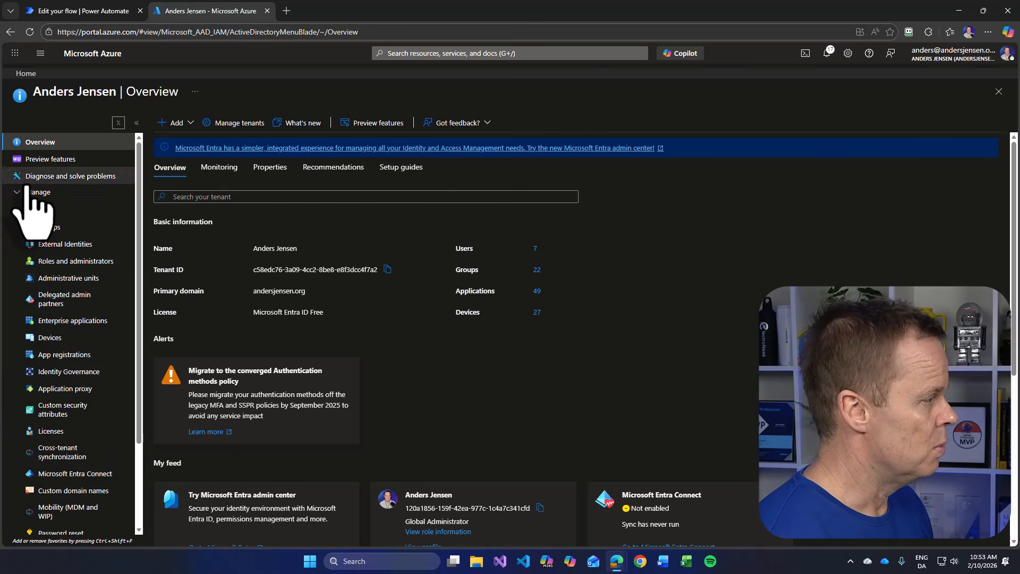
- Register a new single-tenant application named pa-keyvault-reader in the app registrations
left_click(60, 354)
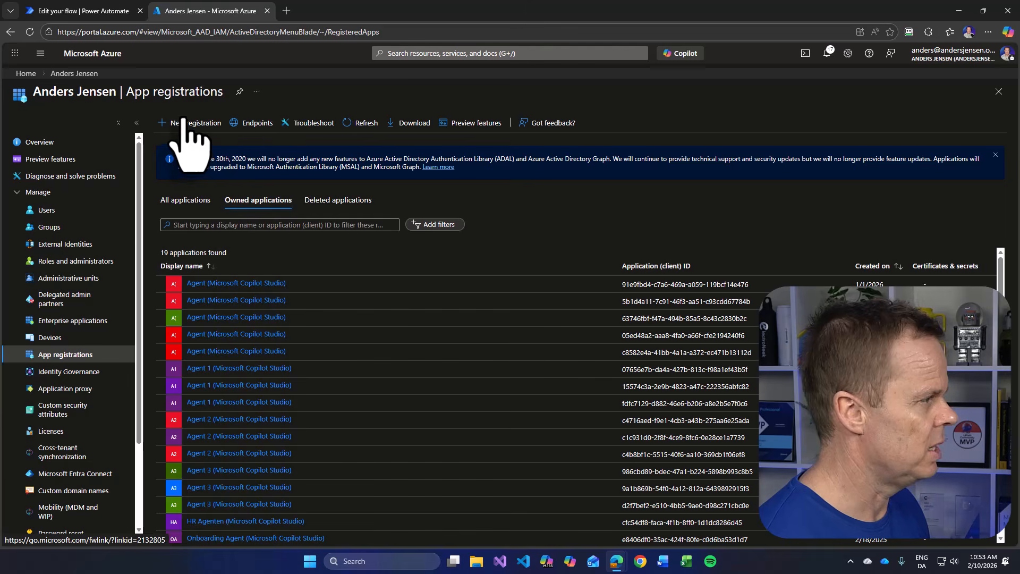
left_click(193, 128)
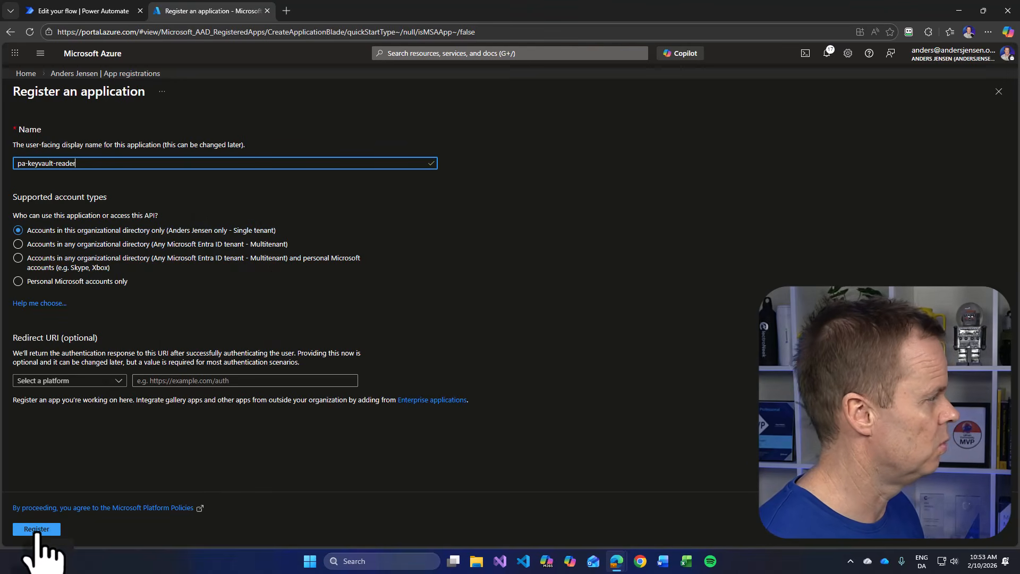
left_click(36, 530)
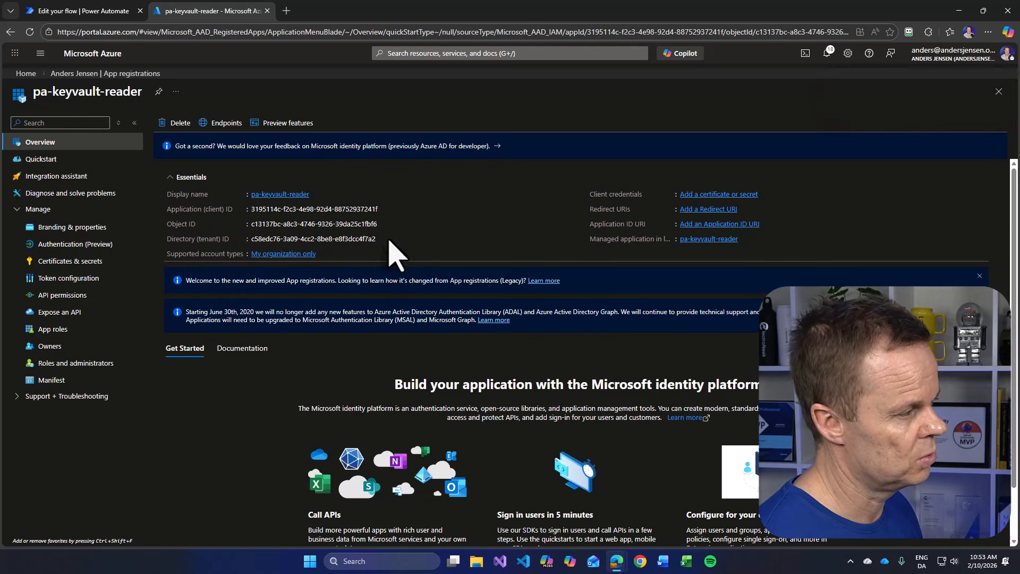
- Copy the app's client, object and tenant IDs with their labels into a new Notepad document
left_click_drag(391, 242, 178, 226)
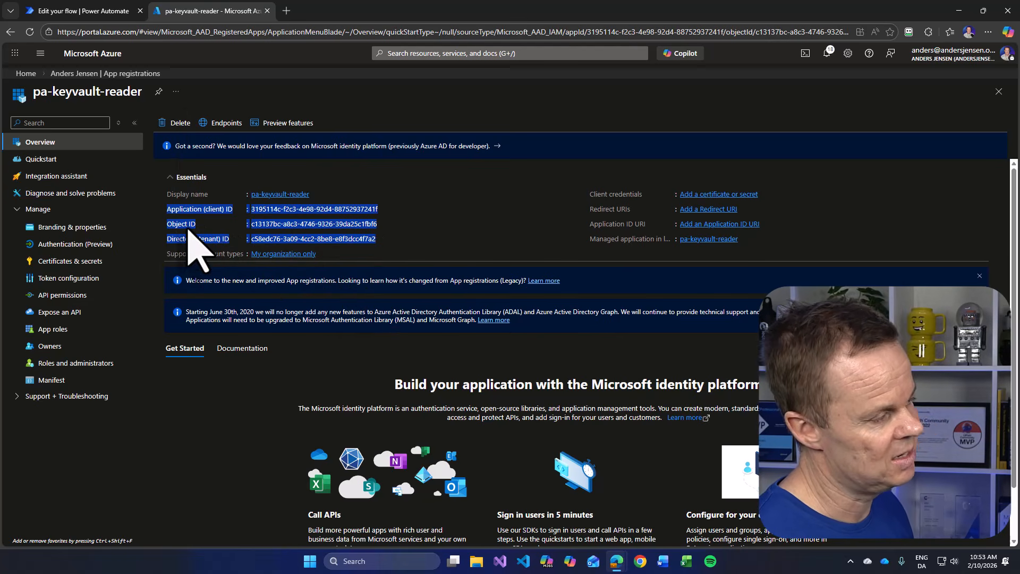
left_click(310, 561)
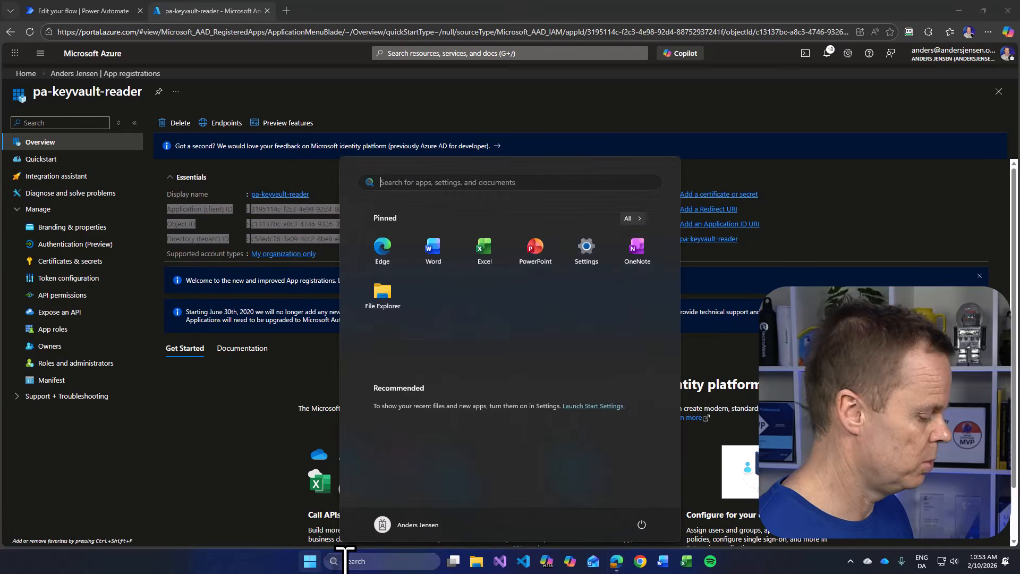
type("notepad")
key("Return")
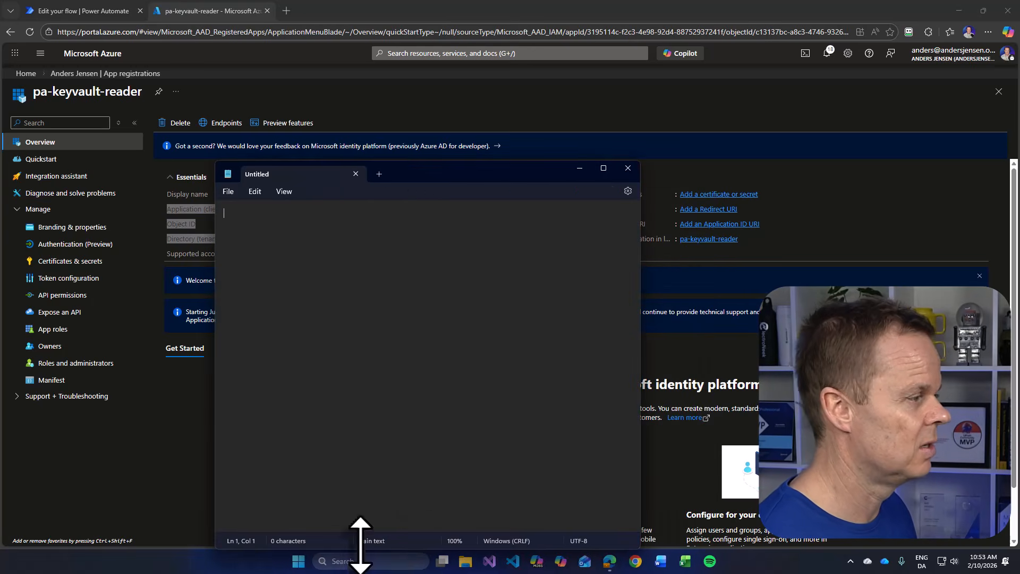
key("ctrl+v")
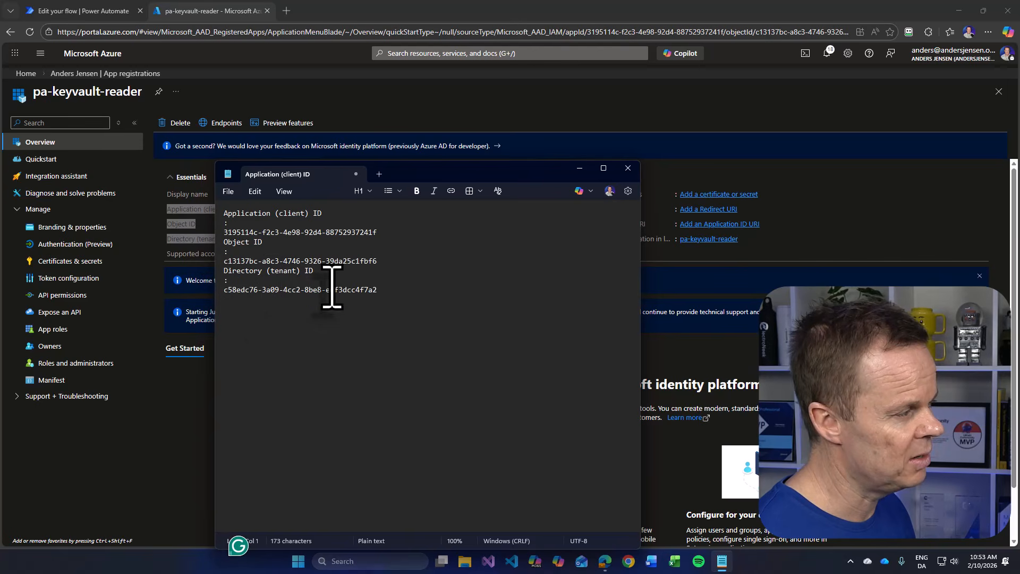
- Delete the Object ID entry from the notes and leave a blank line between the client and tenant ID entries
left_click_drag(380, 261, 173, 234)
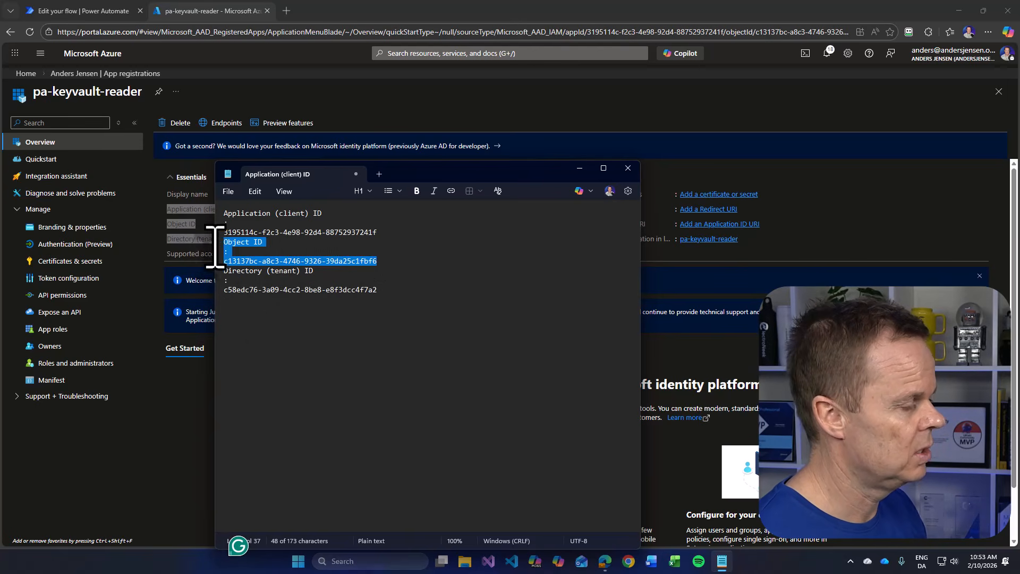
key("Delete")
key("Return")
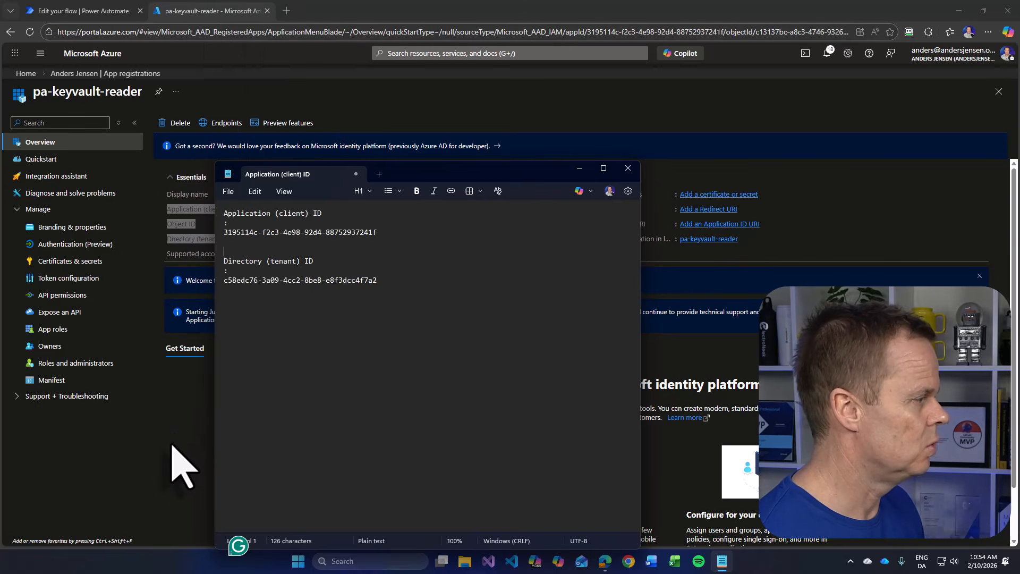
- Return to the app registration and add a client secret with the recommended 180-day expiry and no description
key("alt+Tab")
scroll(171, 445, "down", 1)
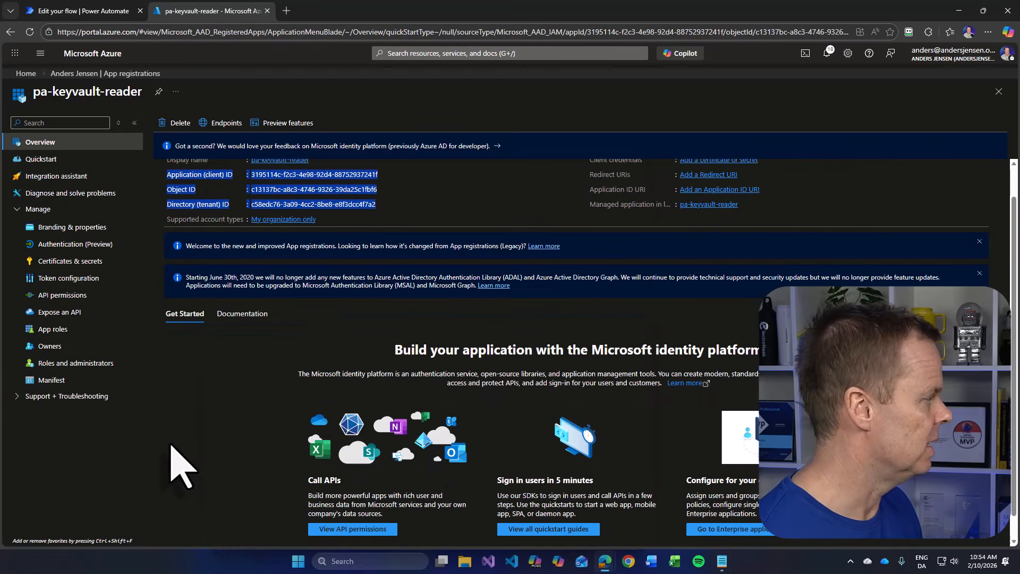
left_click(63, 264)
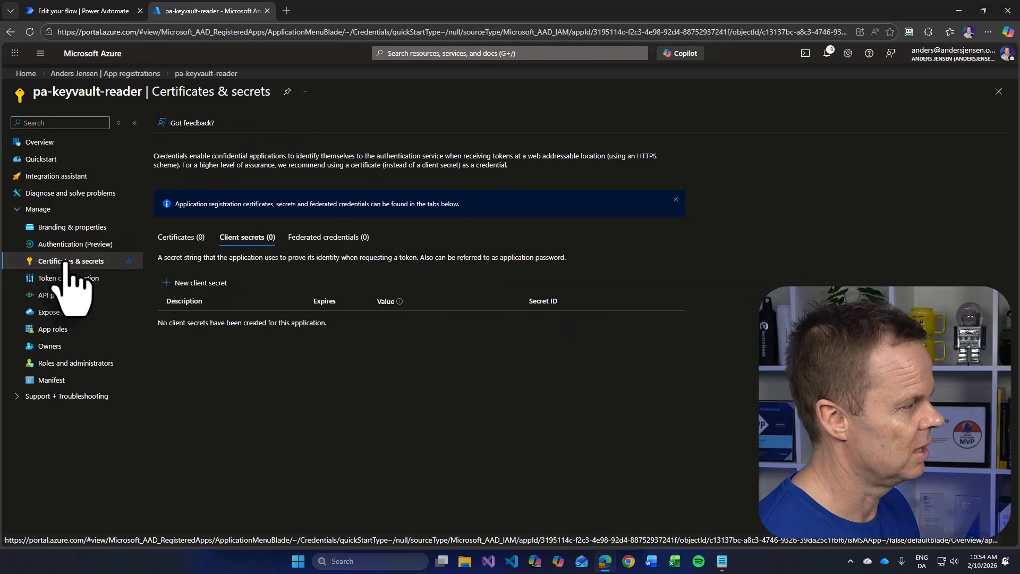
left_click(202, 287)
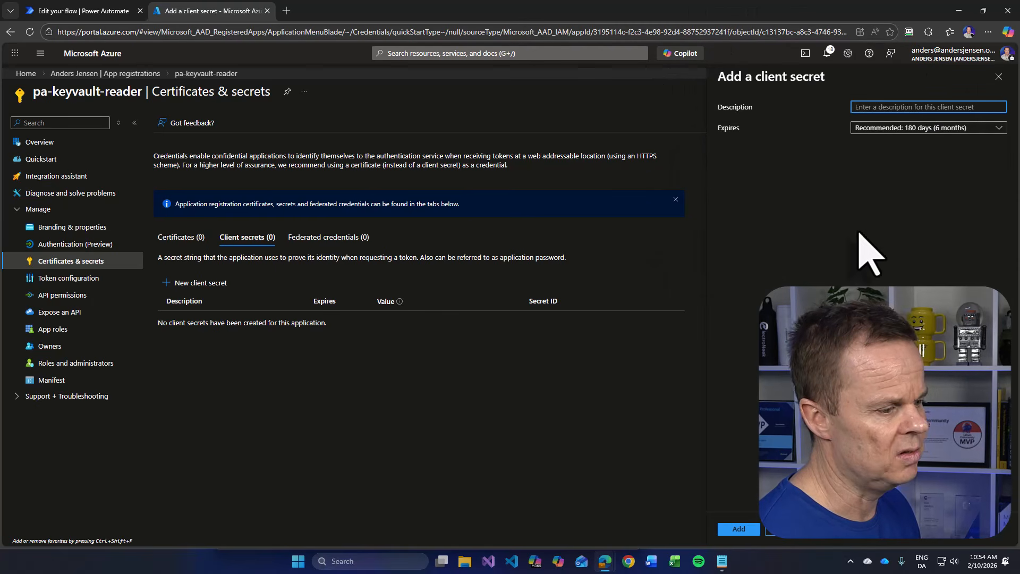
left_click(740, 531)
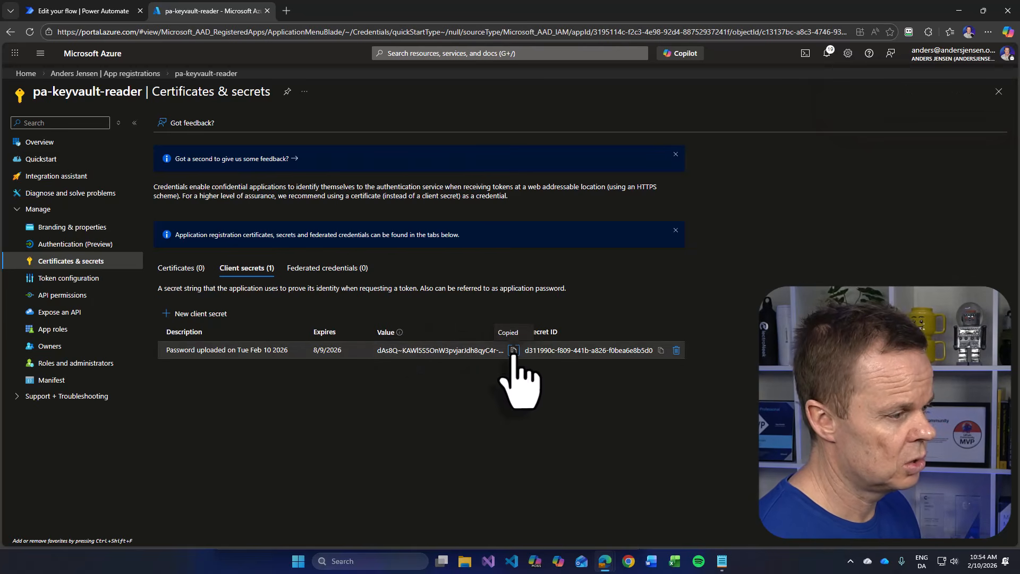
- Add a "Client secret" label below the tenant ID in the Notepad notes and paste the copied client secret value under it
left_click(722, 560)
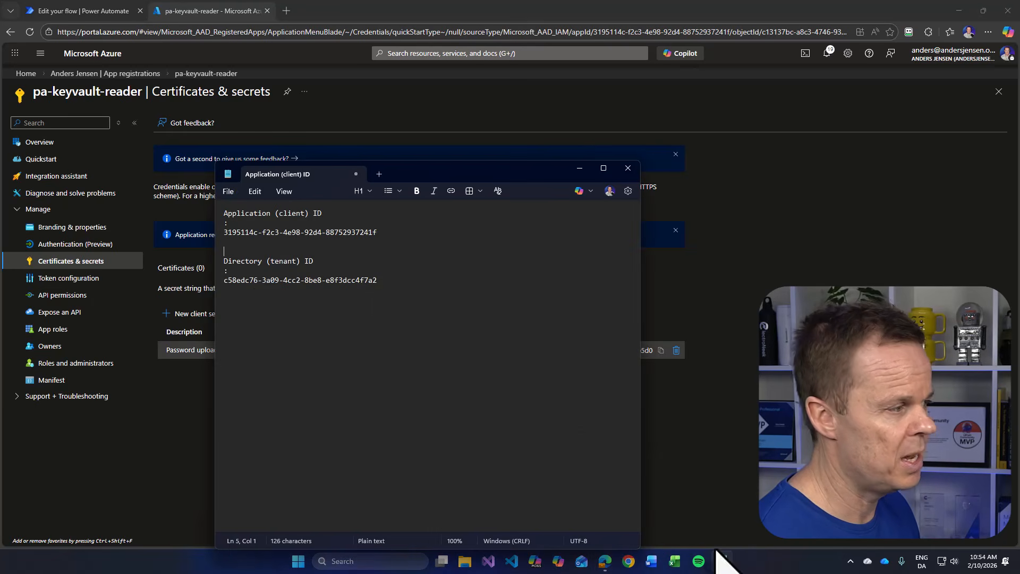
type("Cl")
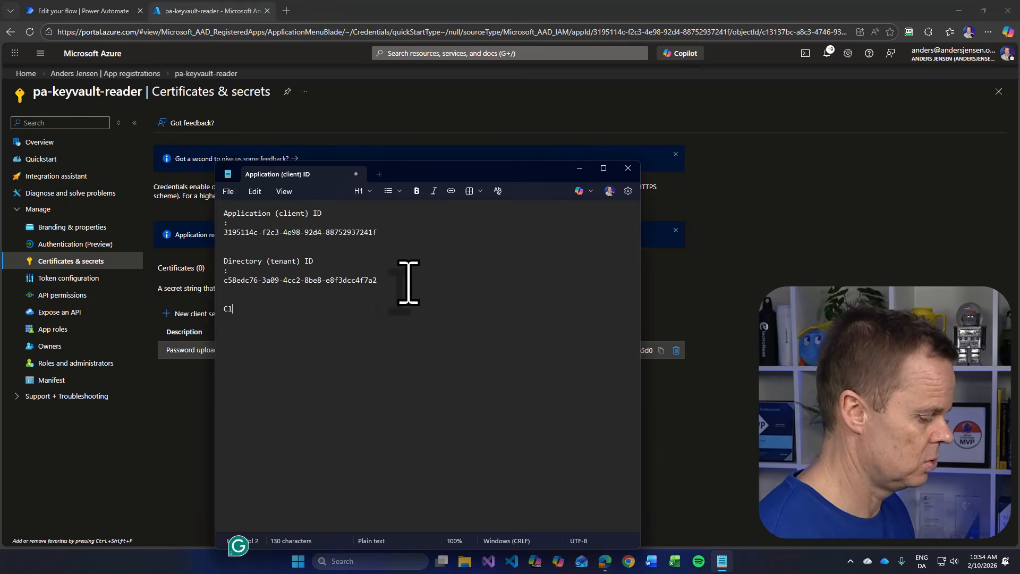
type("ient secret")
key("Return")
key("ctrl+v")
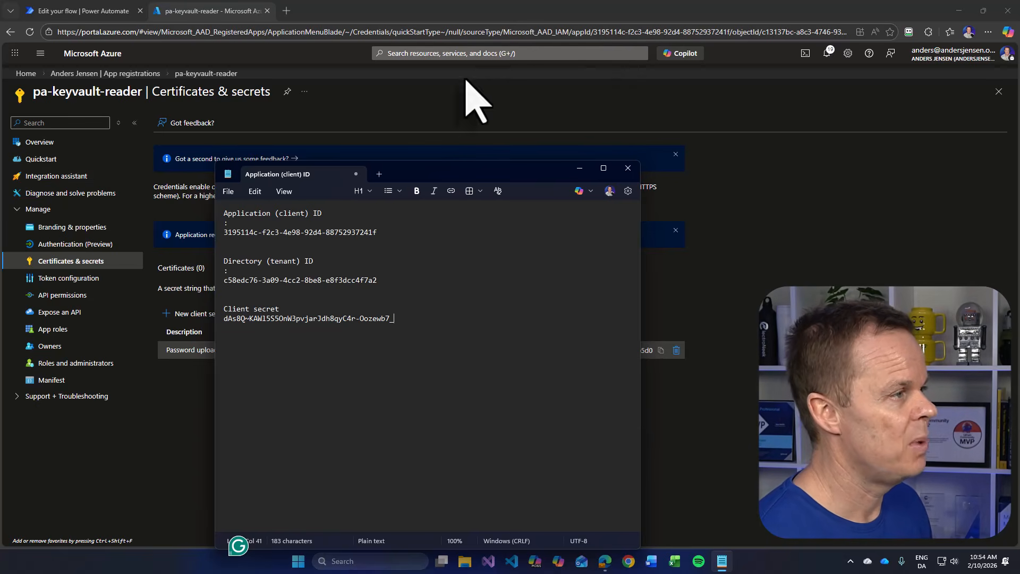
- Search the Azure portal for "key vault", go to Key vaults and open the vault in resource group rg-demo-weu
left_click(435, 53)
type("k")
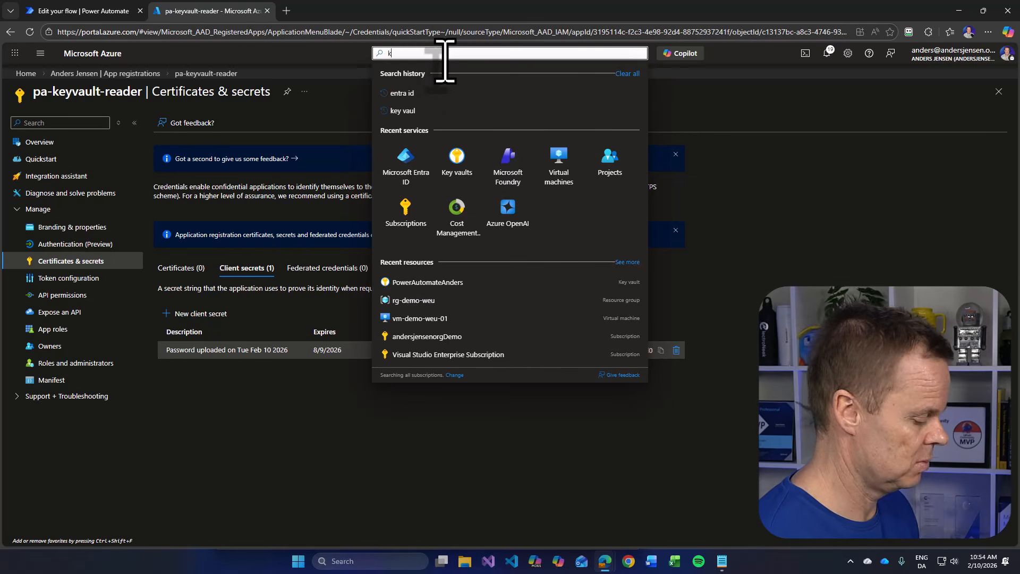
type("ey vault")
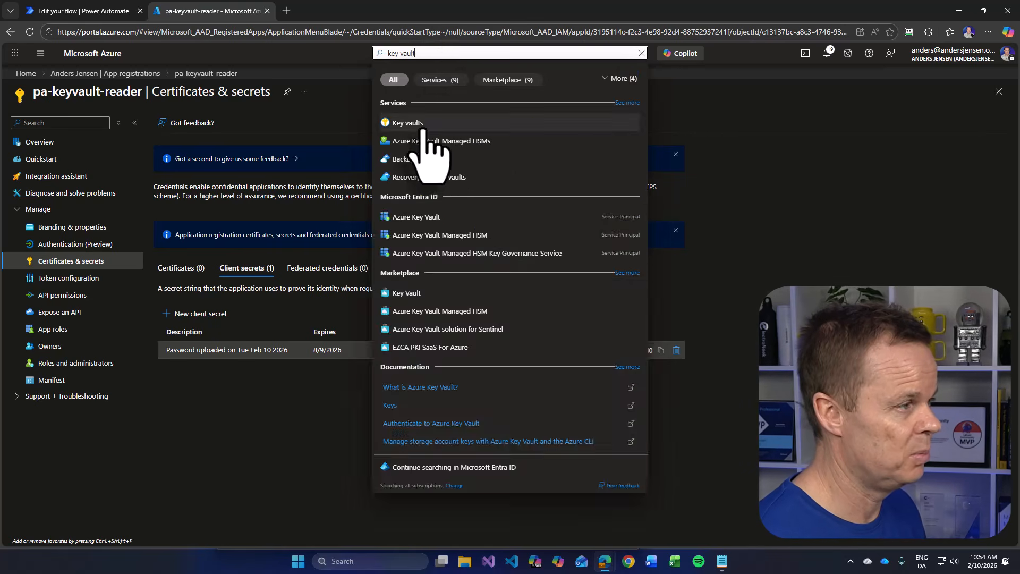
left_click(420, 123)
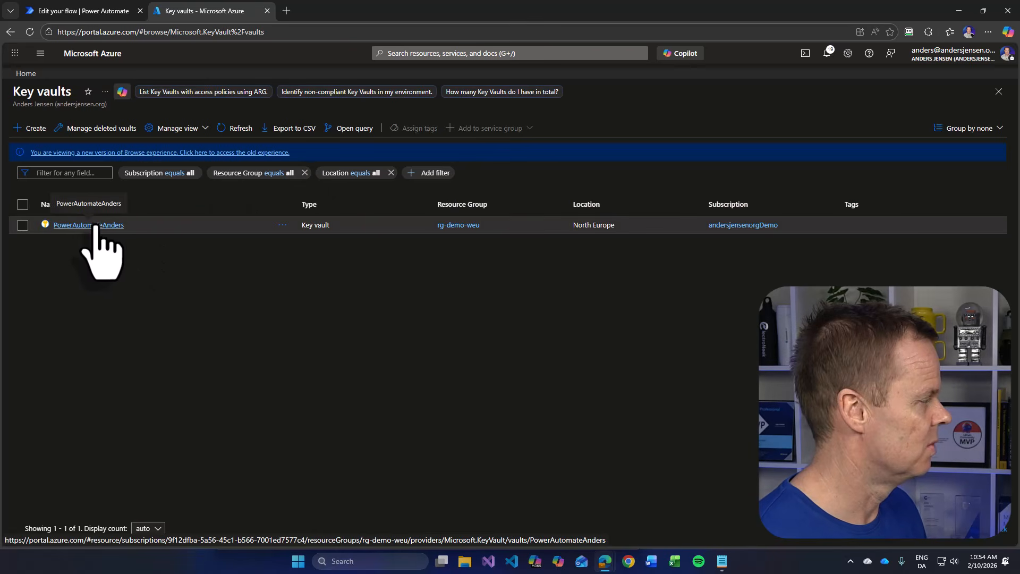
left_click(96, 226)
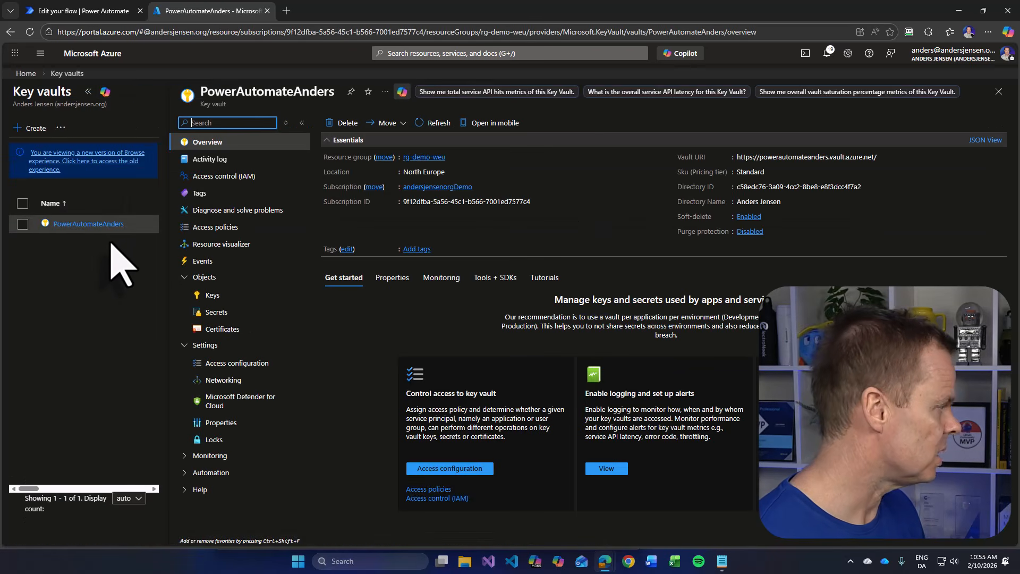
- Start a role assignment in the key vault's access control and choose the Key Vault Secrets User role
left_click(224, 178)
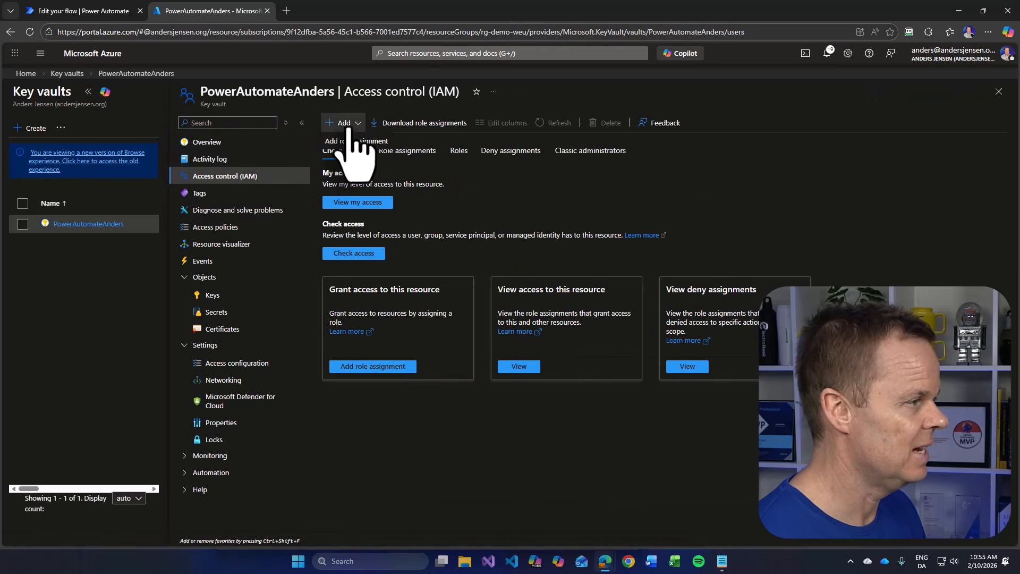
left_click(355, 143)
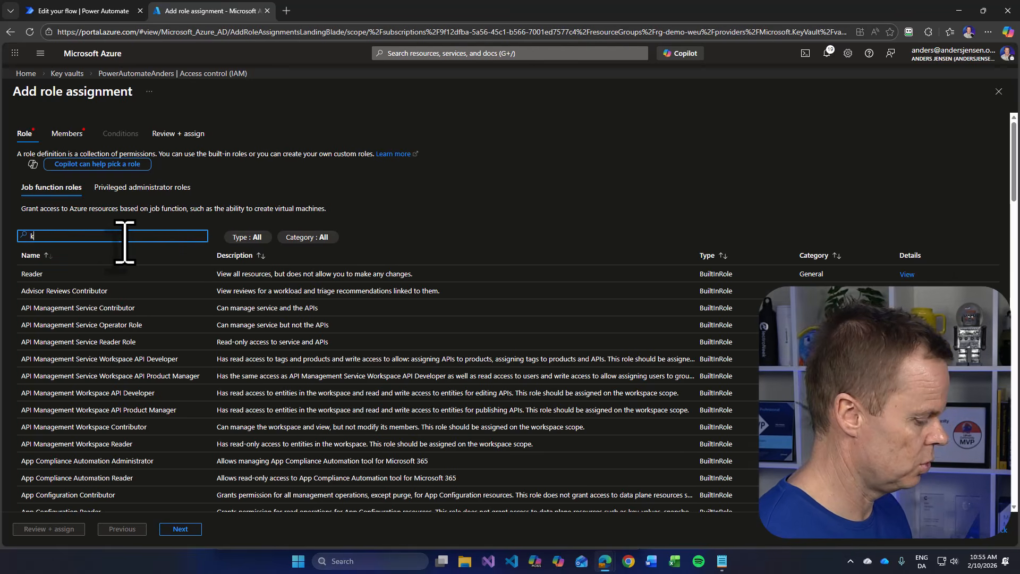
type("key vault secrets user")
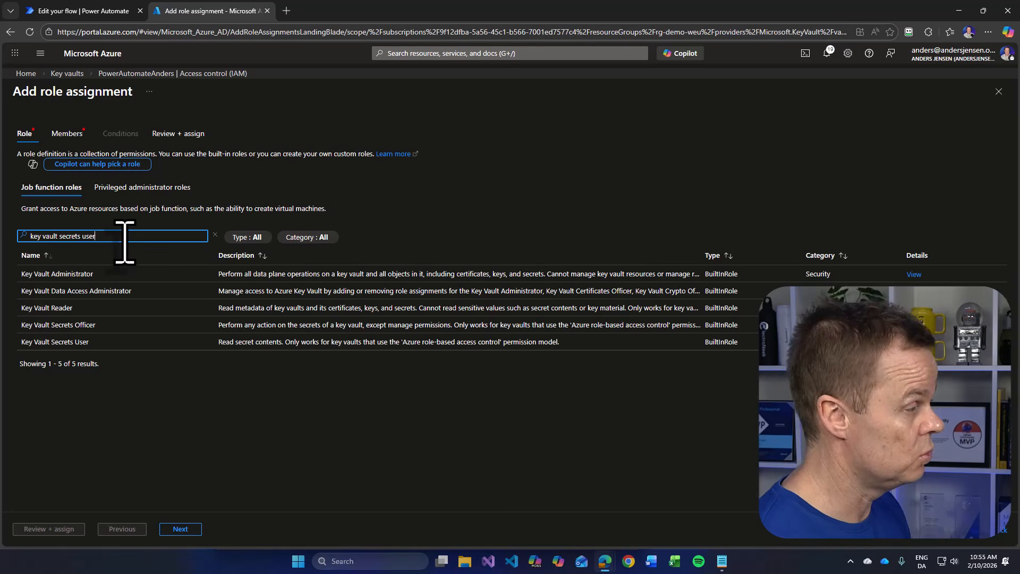
left_click(69, 312)
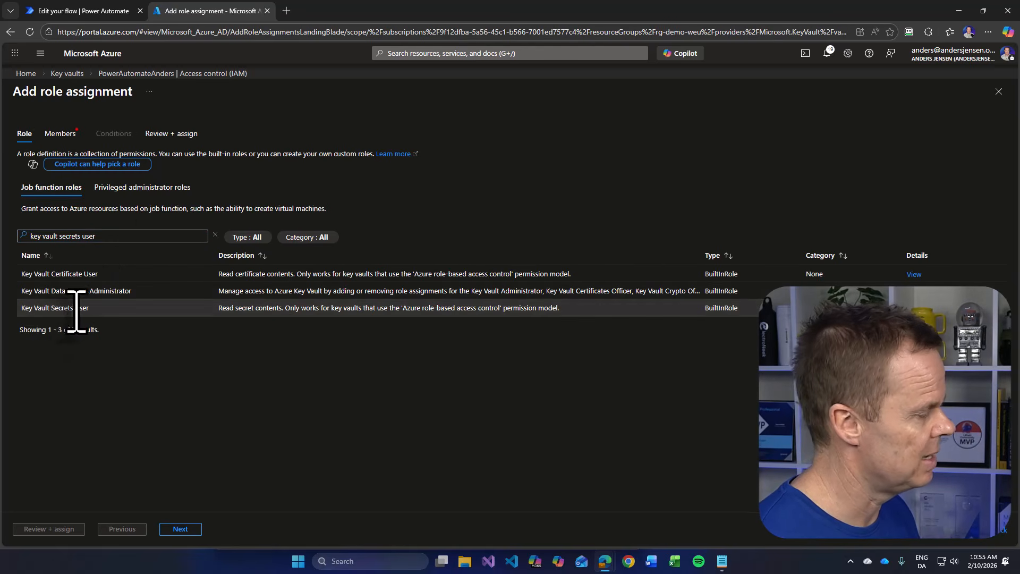
left_click(186, 528)
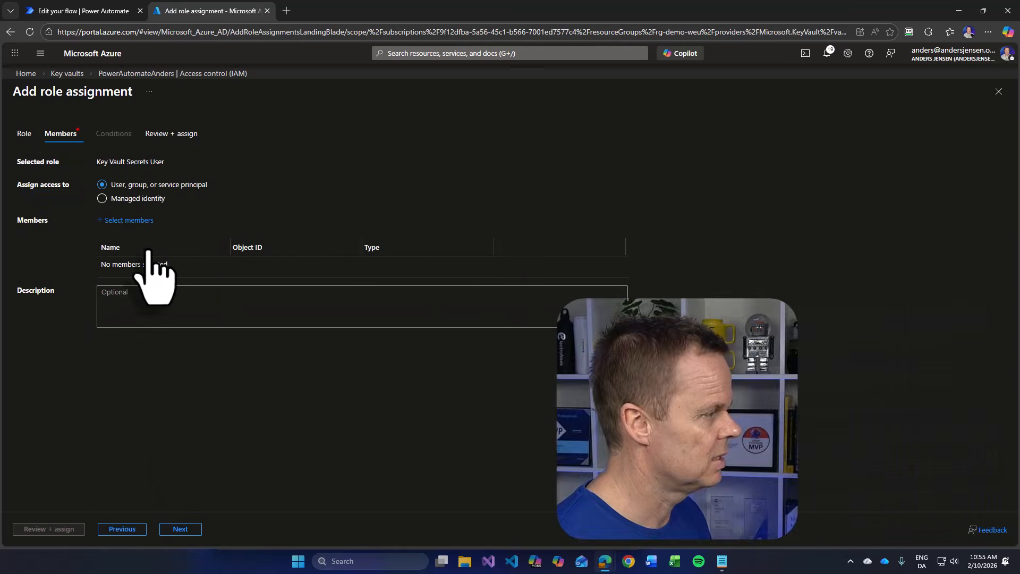
- Add the pa-keyvault-reader application as the member and complete the role assignment without a description
left_click(129, 221)
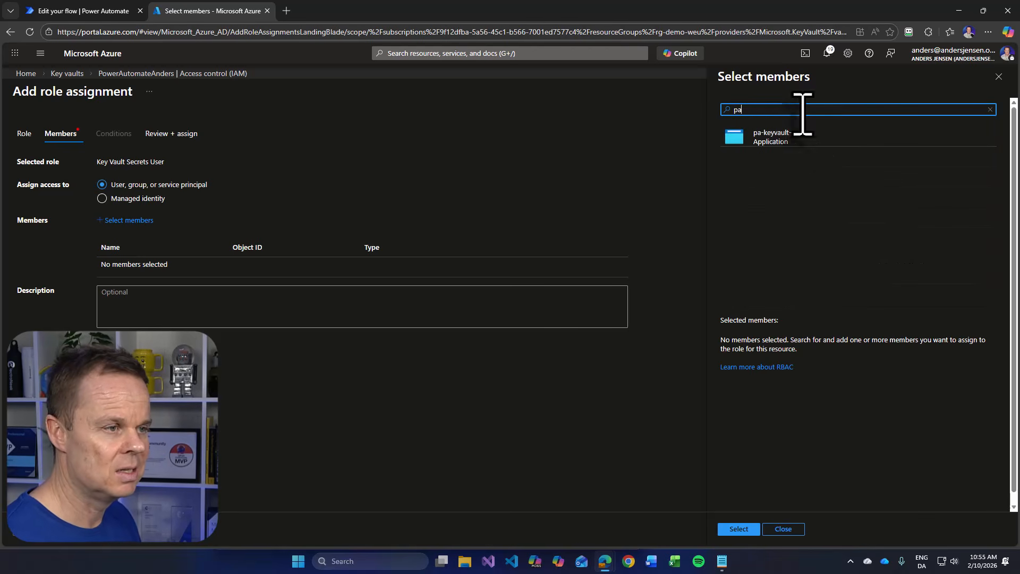
left_click(796, 139)
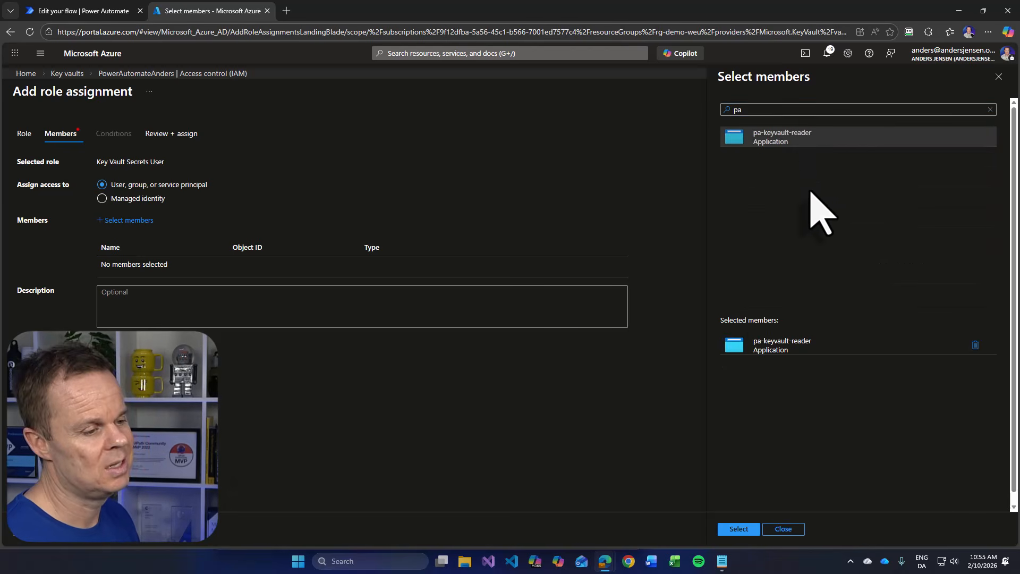
left_click(744, 529)
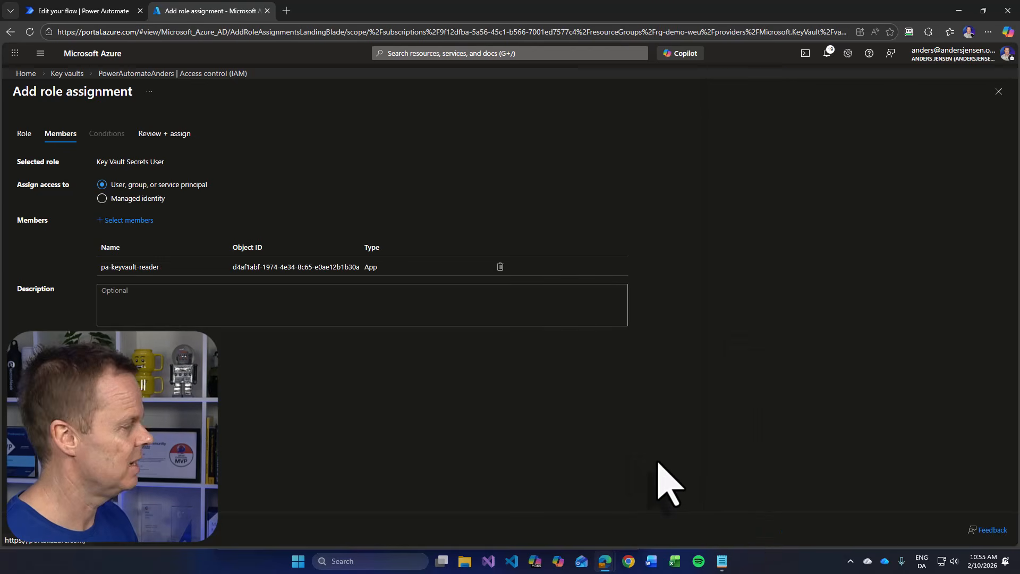
left_click(40, 543)
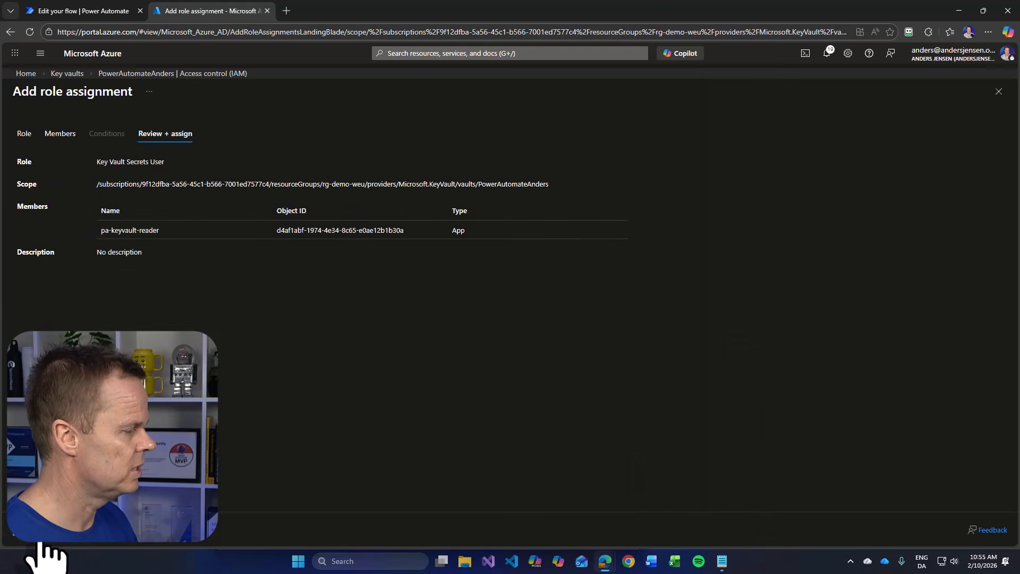
left_click(41, 543)
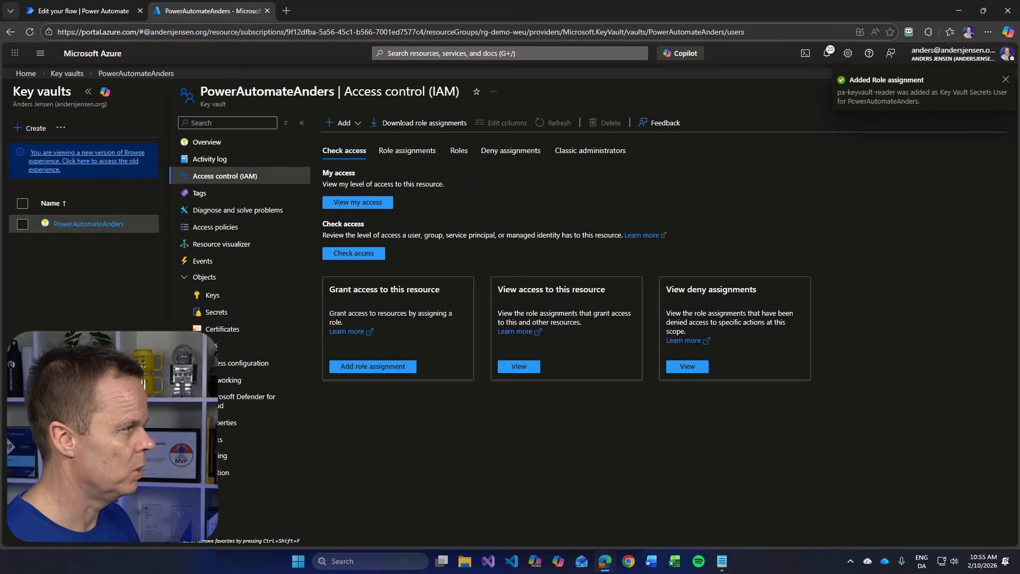
- Switch to the Power Automate flow and add a Key Vault "Get secret" action directly below the manual trigger
left_click(109, 11)
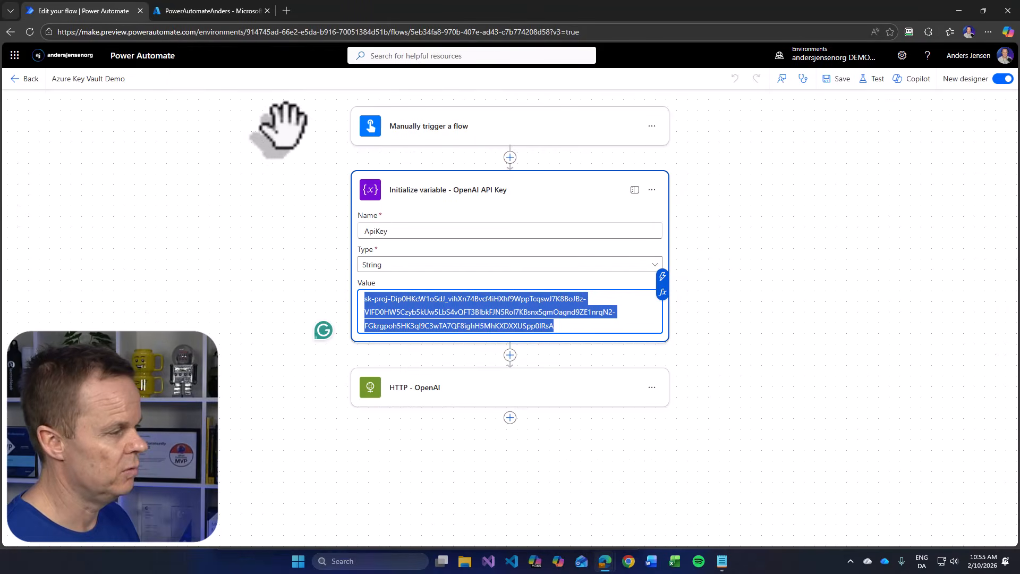
left_click(356, 162)
left_click(523, 156)
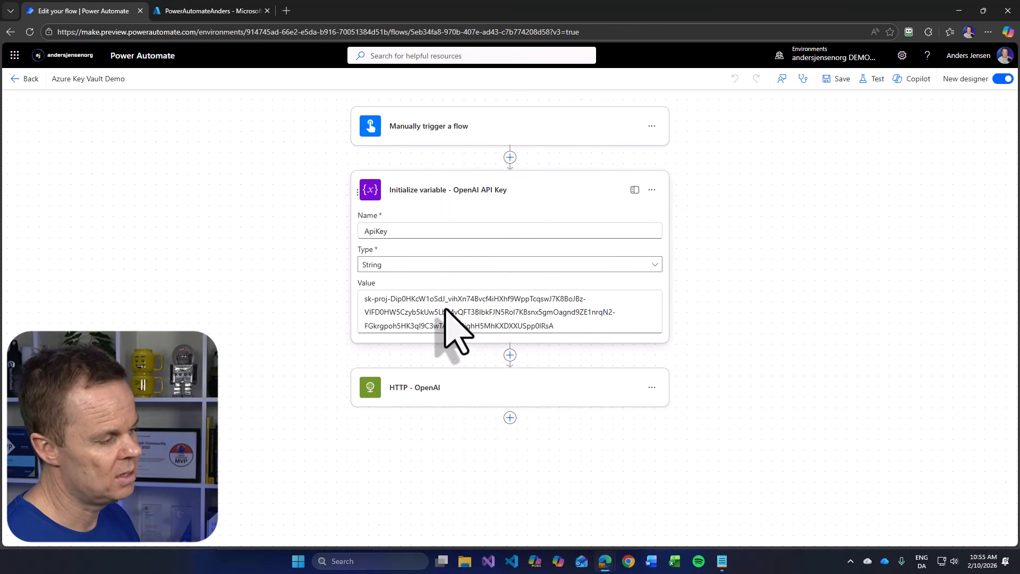
left_click(508, 156)
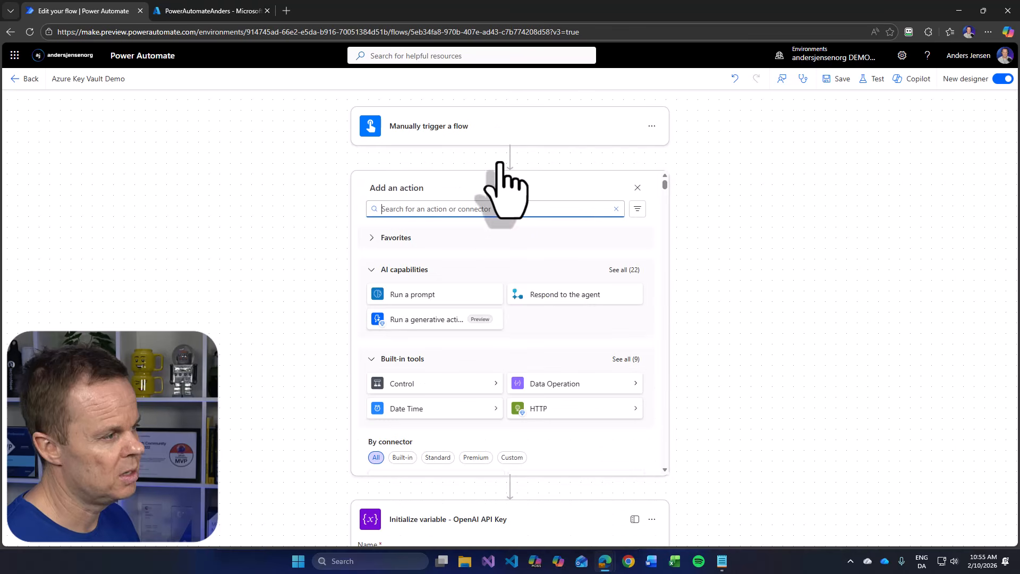
type("get secret")
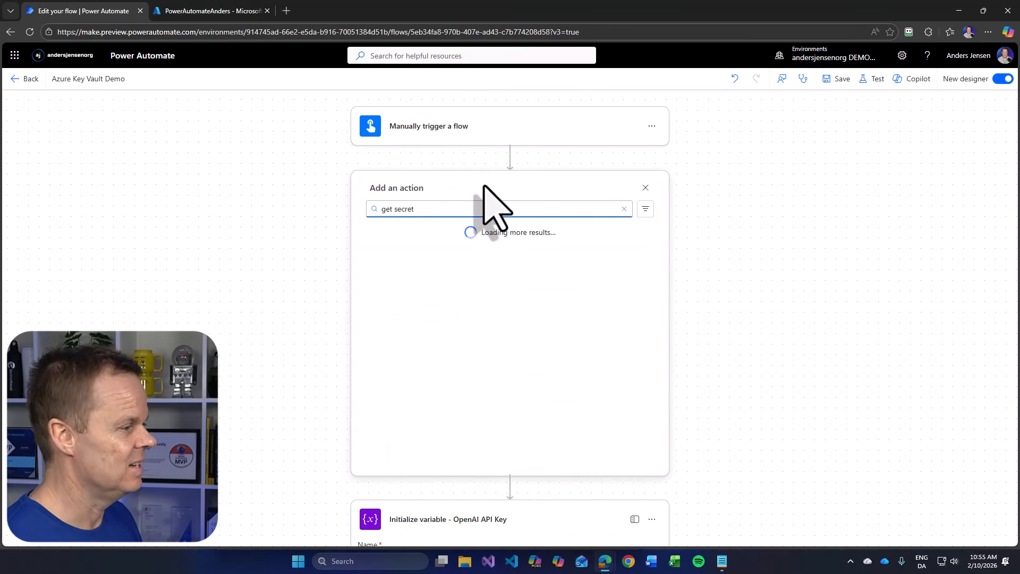
left_click(420, 283)
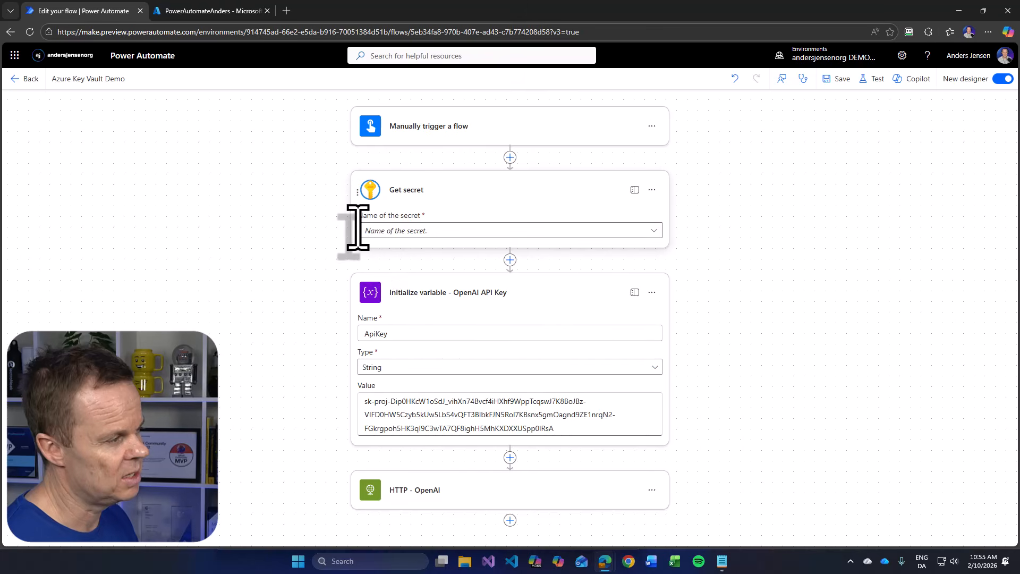
- Start a new connection for the Get secret action, named OpenAI, with service principal authentication
left_click(652, 191)
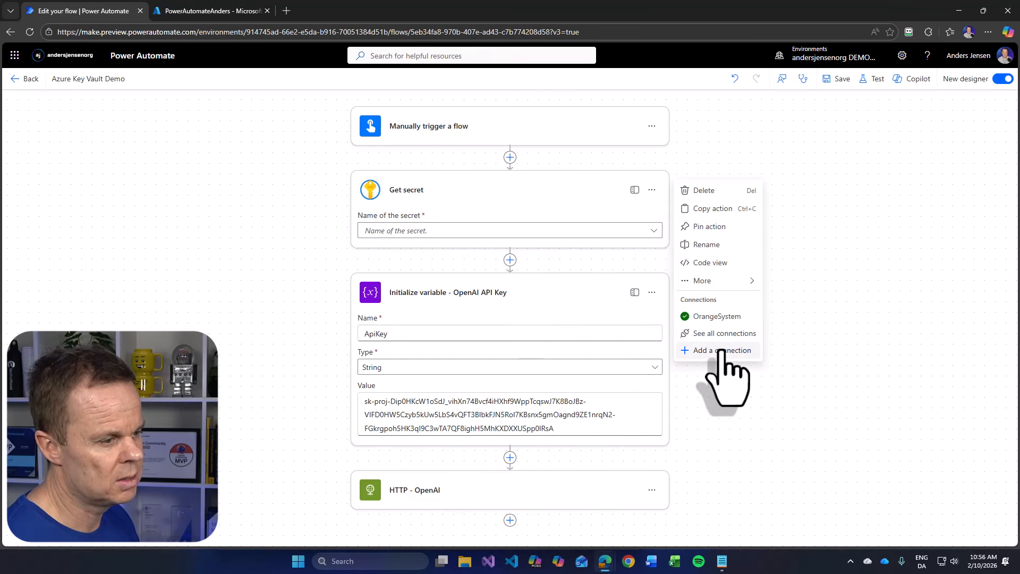
left_click(723, 351)
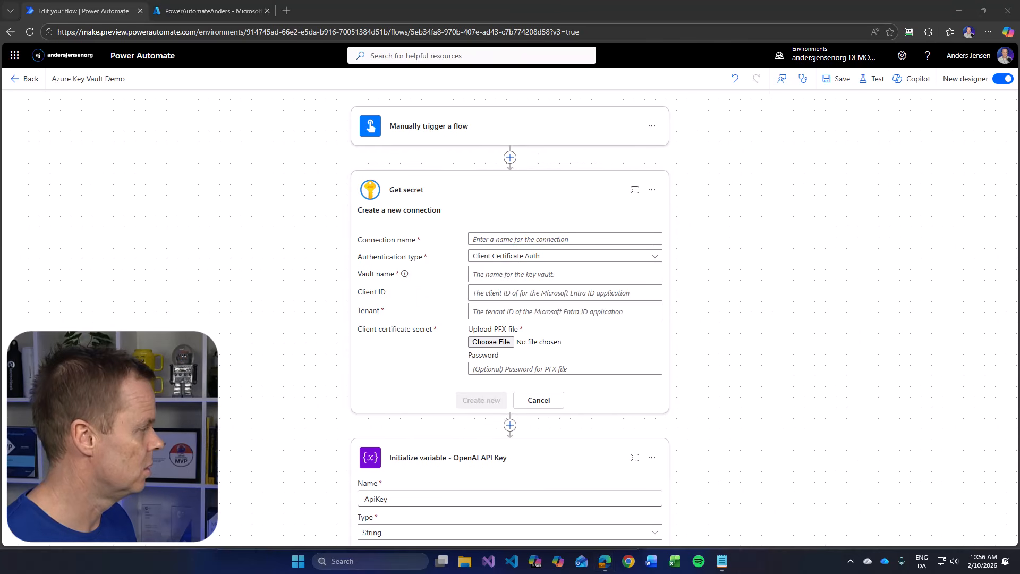
left_click(486, 239)
type("OpenAI")
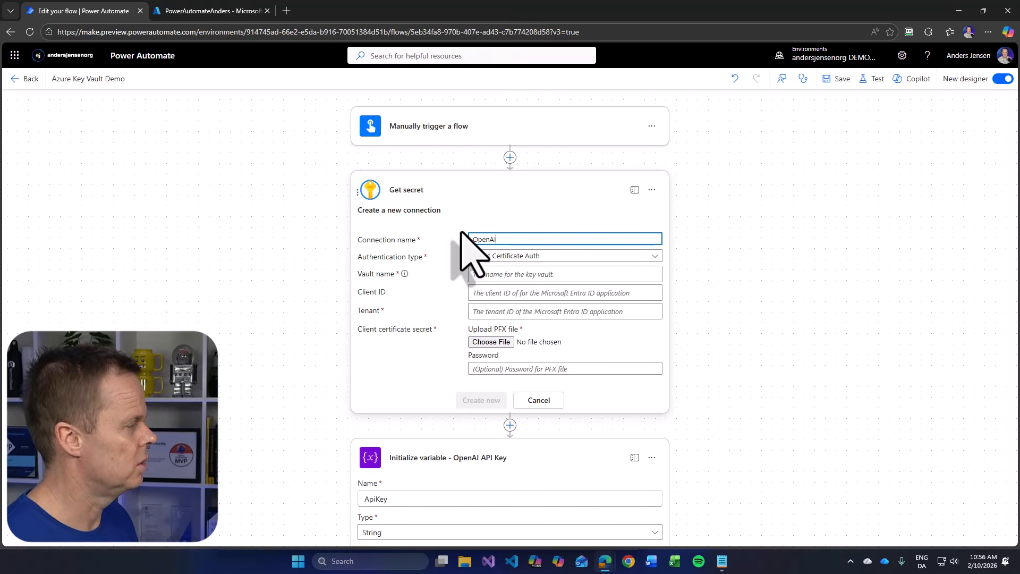
left_click(496, 256)
left_click(500, 311)
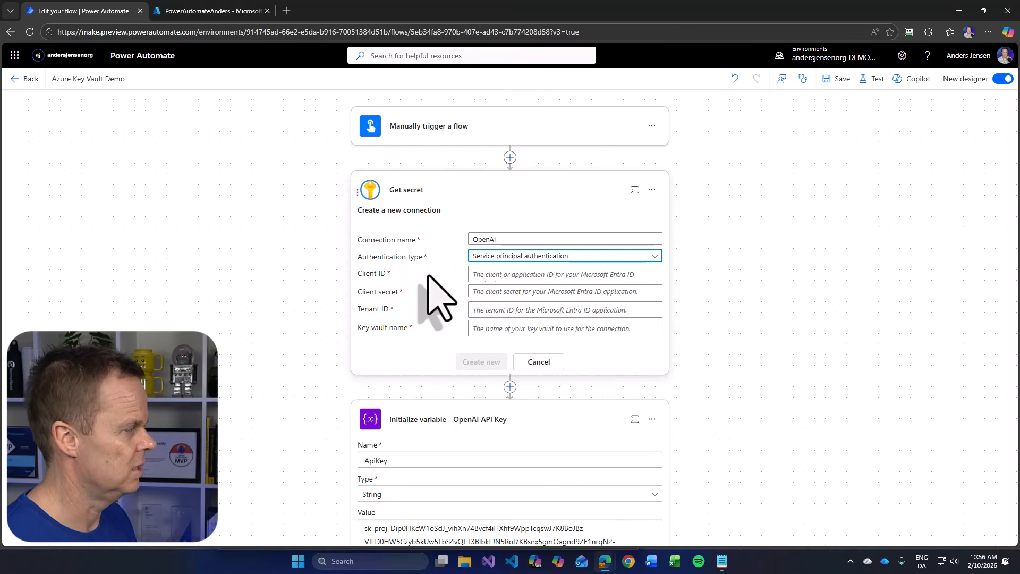
- Copy the application (client) ID from the Notepad notes into the connection's Client ID field
left_click(468, 276)
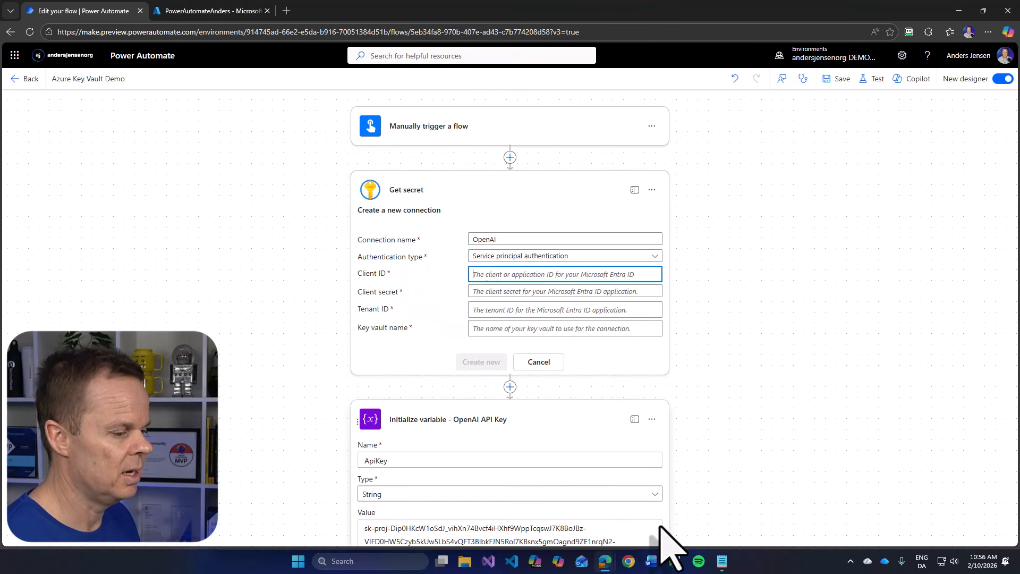
left_click(722, 562)
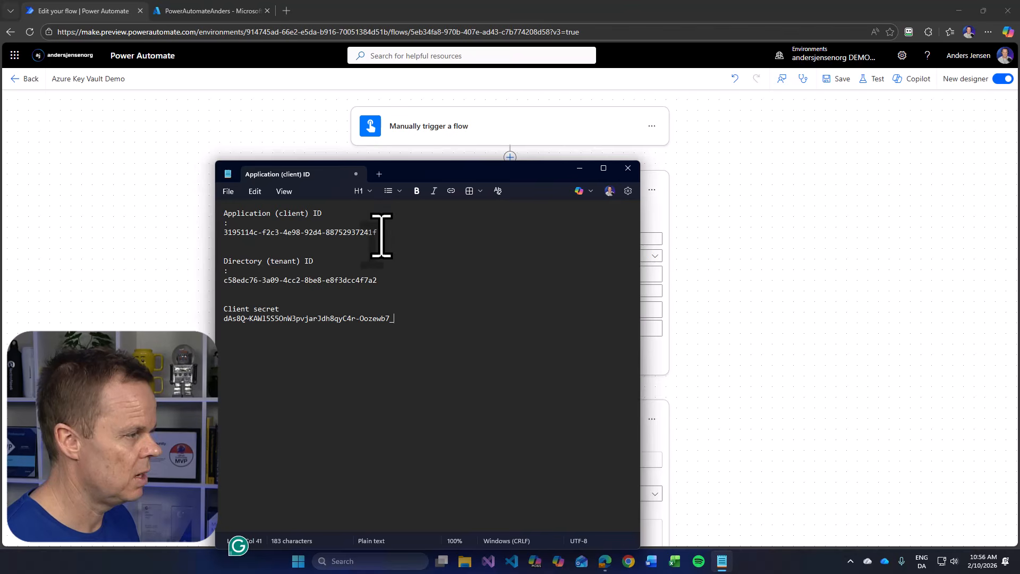
left_click_drag(382, 234, 211, 234)
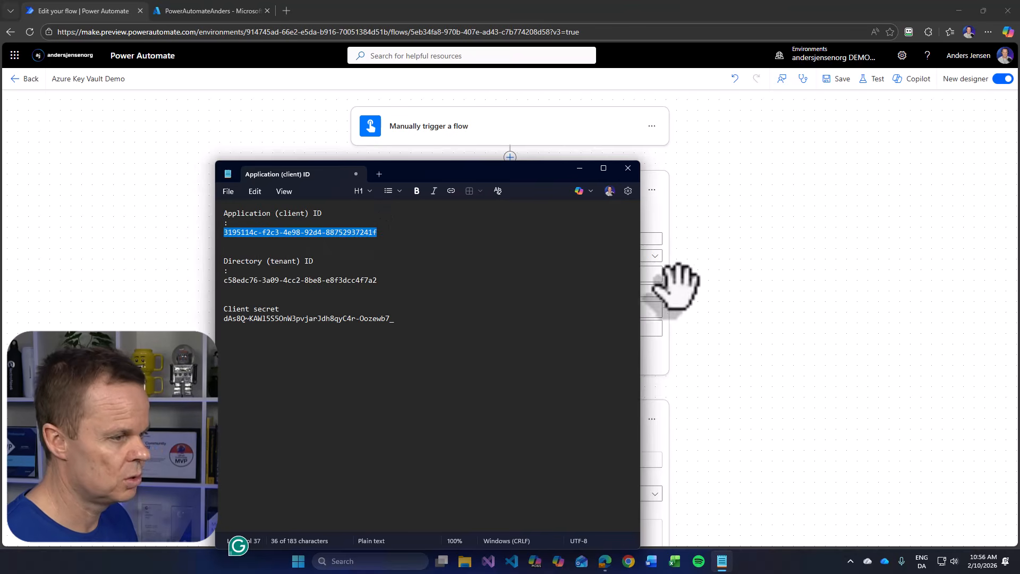
left_click(648, 274)
- Copy the client secret from the Notepad notes into the connection's Client secret field
left_click(566, 291)
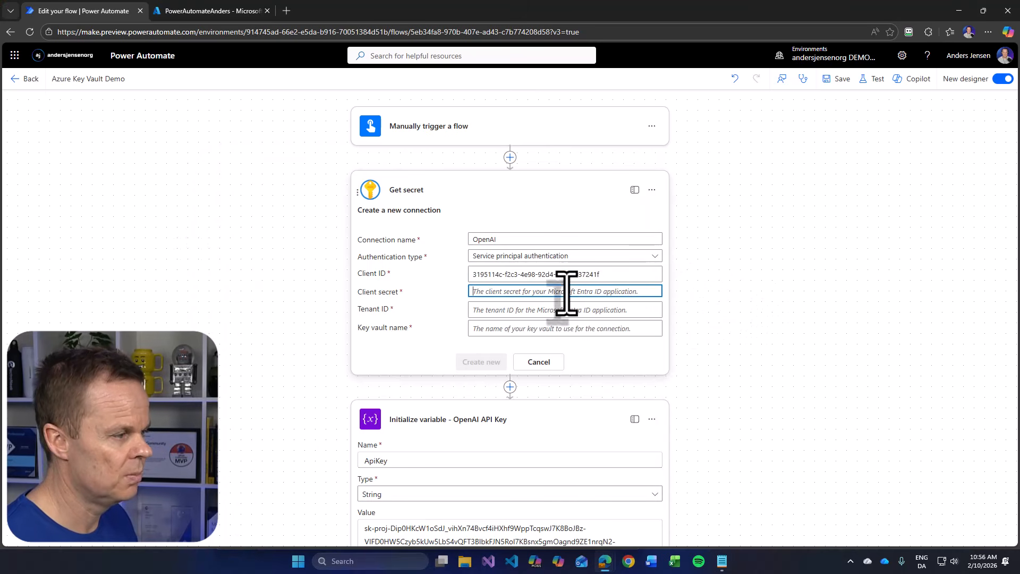
left_click(722, 562)
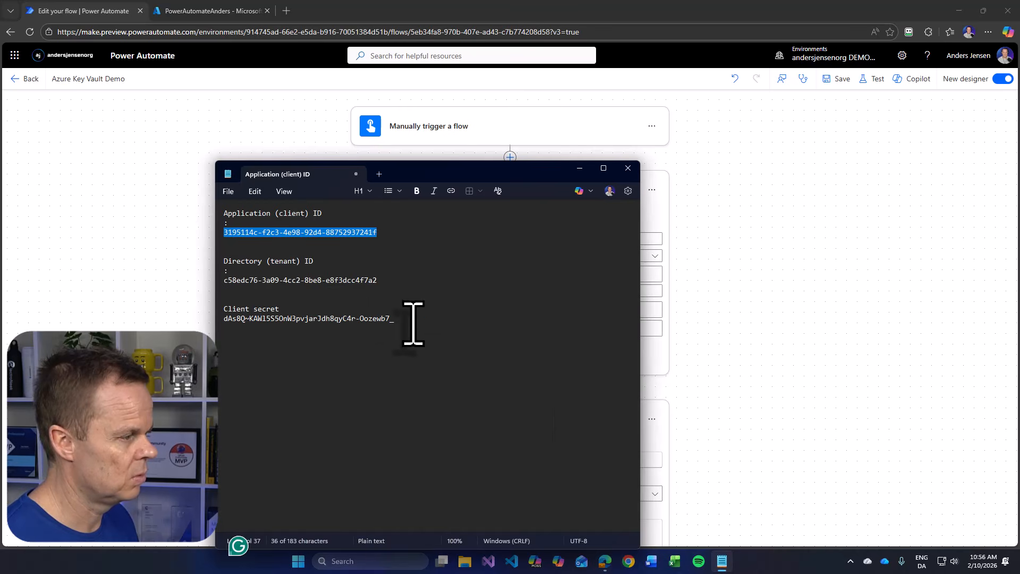
left_click_drag(413, 321, 194, 320)
left_click(710, 410)
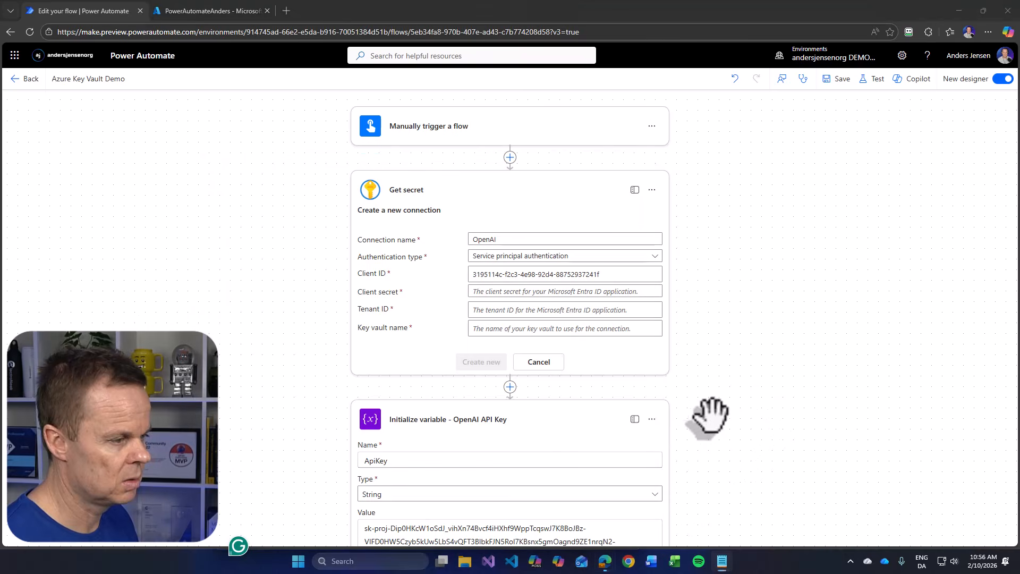
left_click(496, 292)
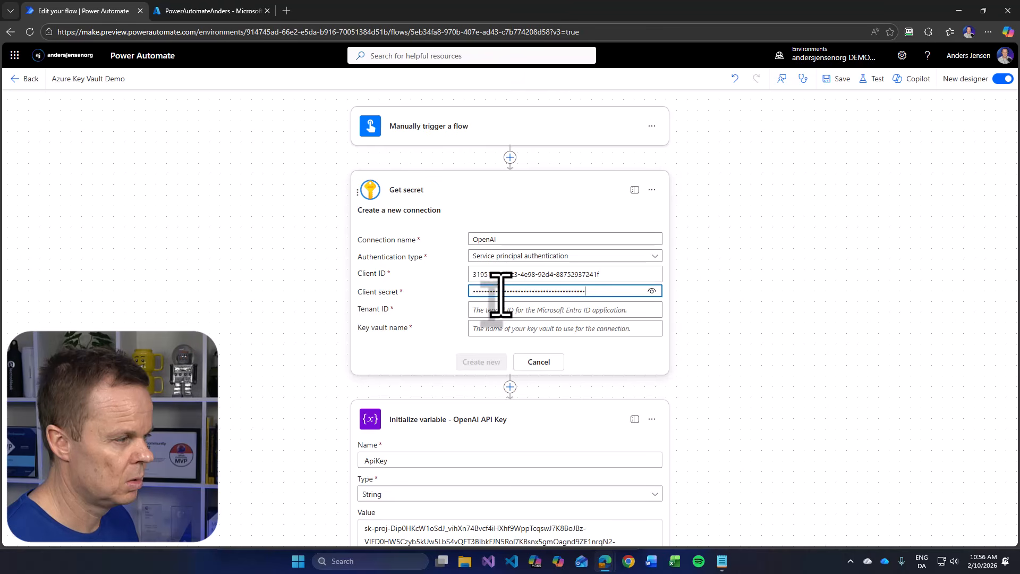
key("ctrl+v")
- Copy the directory (tenant) ID from the Notepad notes into the connection's Tenant ID field
left_click(496, 310)
left_click(721, 561)
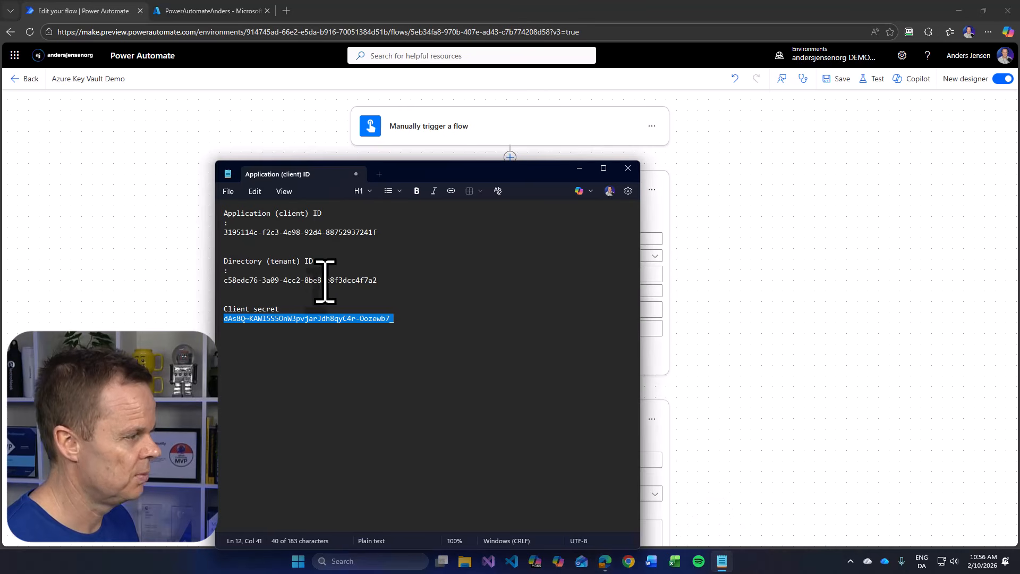
left_click(334, 271)
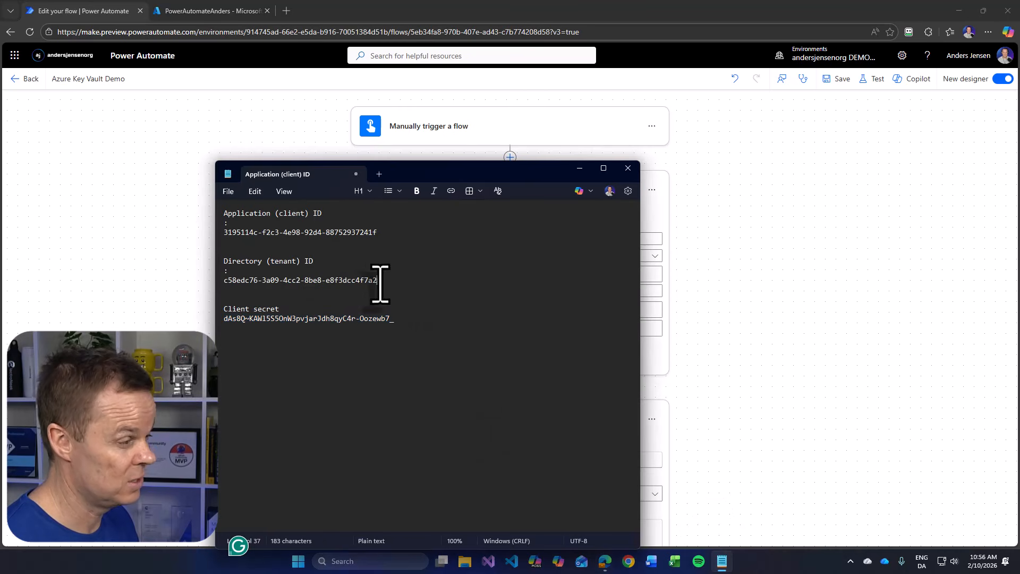
left_click_drag(378, 283, 228, 287)
left_click(686, 316)
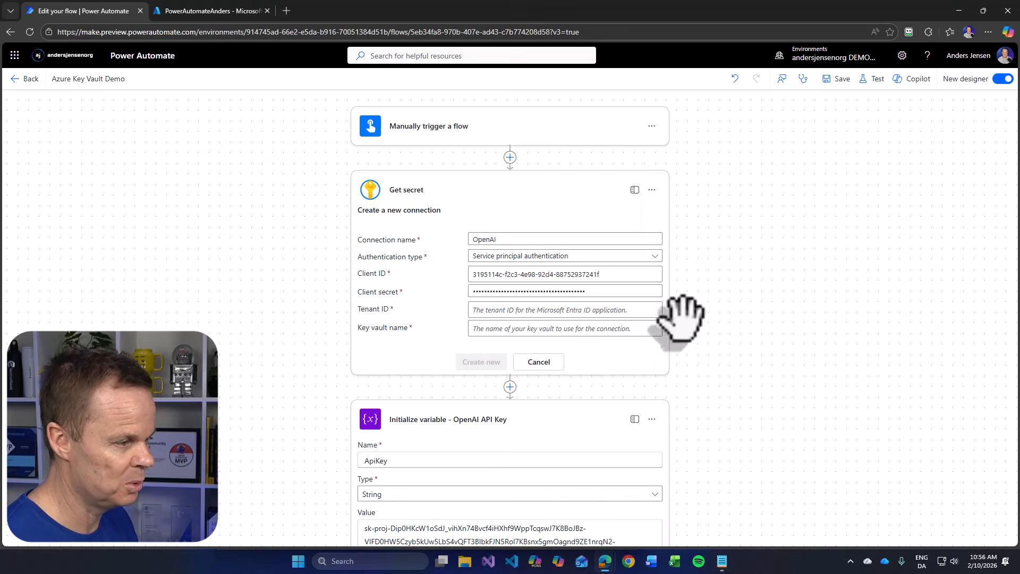
- Copy the vault's name from its Azure portal page into the connection's Key vault name field
left_click(491, 327)
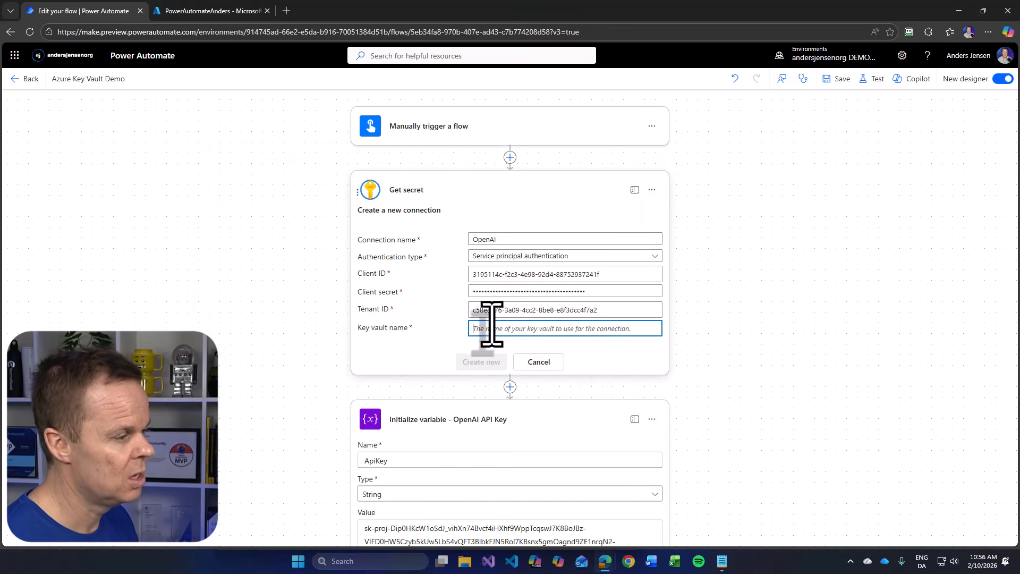
left_click(192, 16)
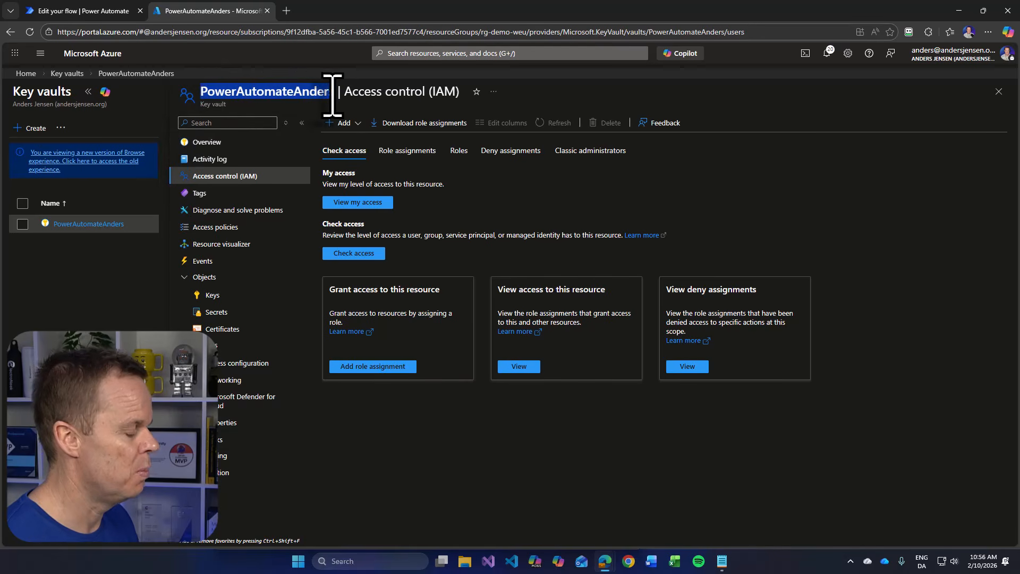
left_click(53, 12)
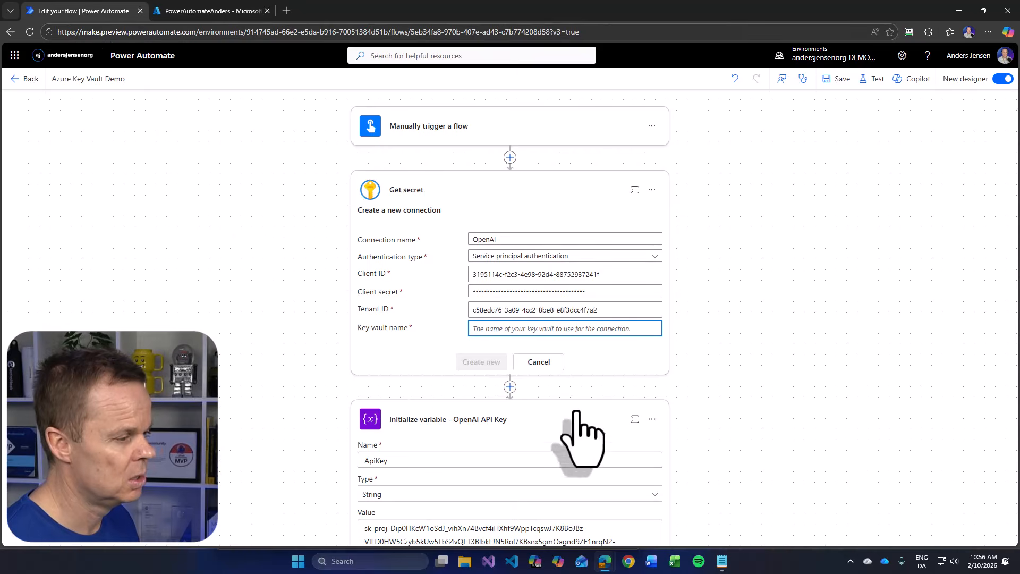
type("PowerAutomateAnders")
- Close the Notepad notes without saving and create the new Get secret connection
left_click(722, 561)
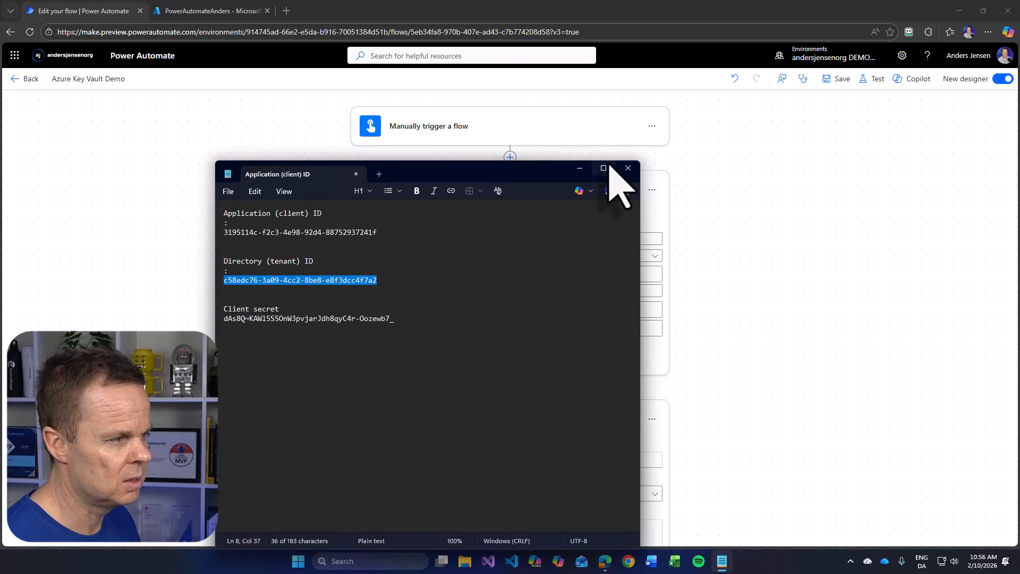
left_click(628, 168)
left_click(428, 383)
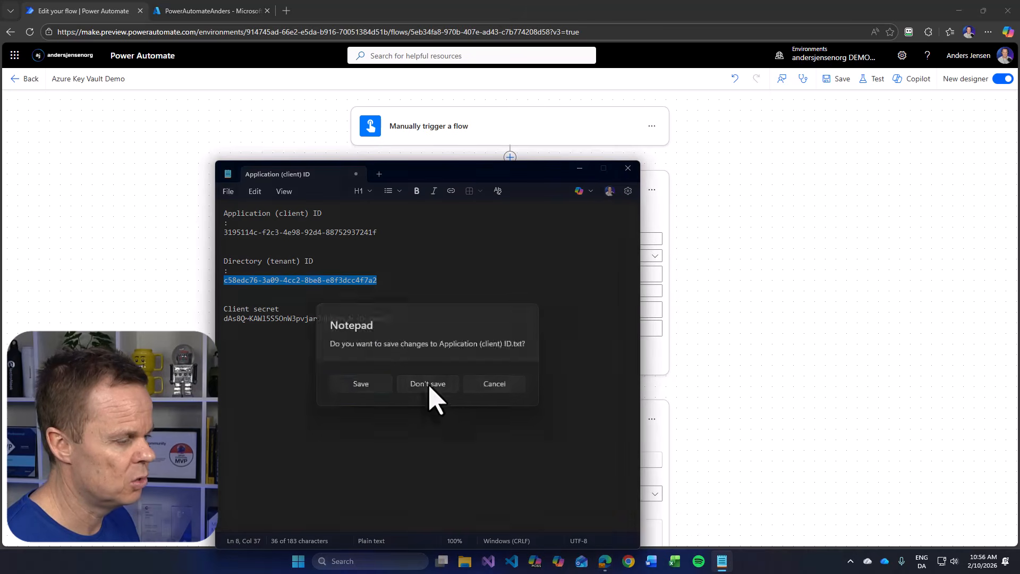
left_click(504, 363)
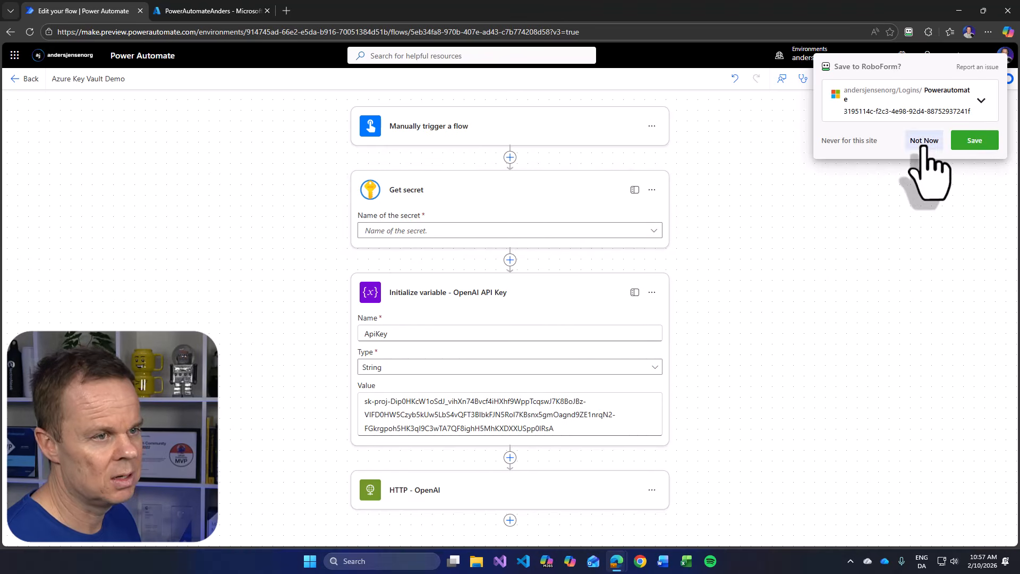
- Dismiss the login-saving prompt and select openai-apikey as the secret for the Get secret action
left_click(925, 148)
left_click(415, 230)
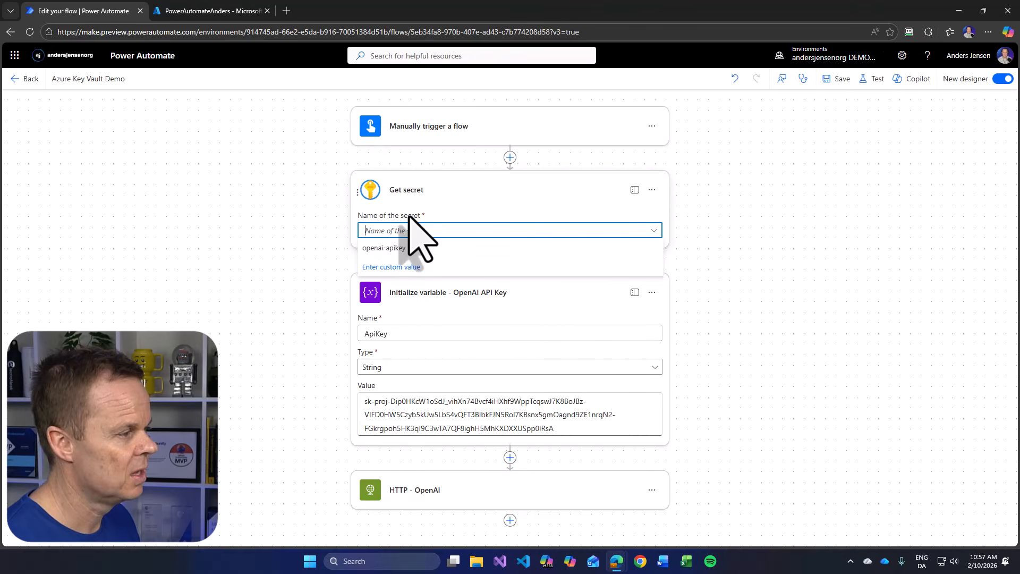
left_click(392, 248)
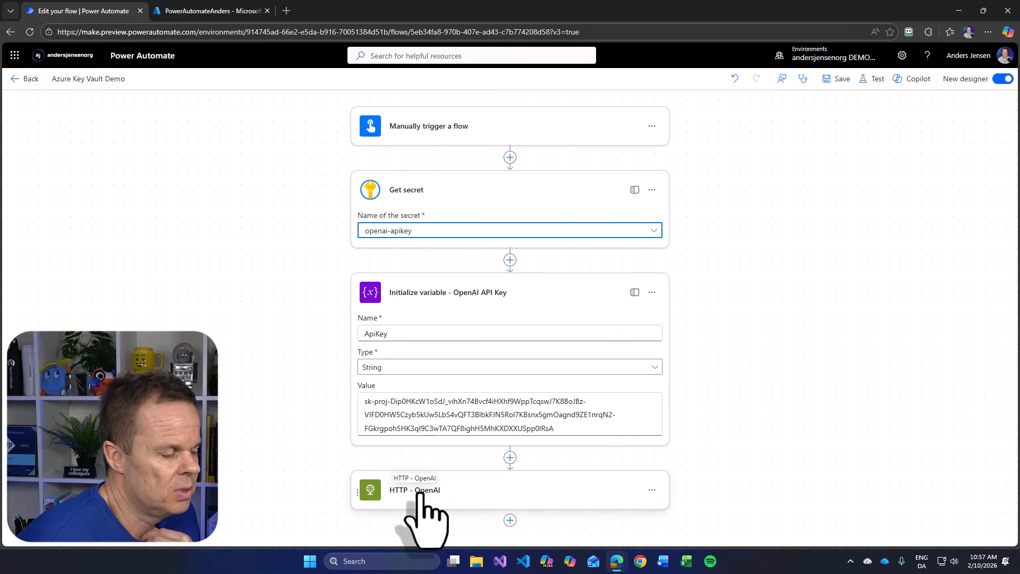
- Delete the Initialize variable - OpenAI API Key action from the flow
left_click(651, 293)
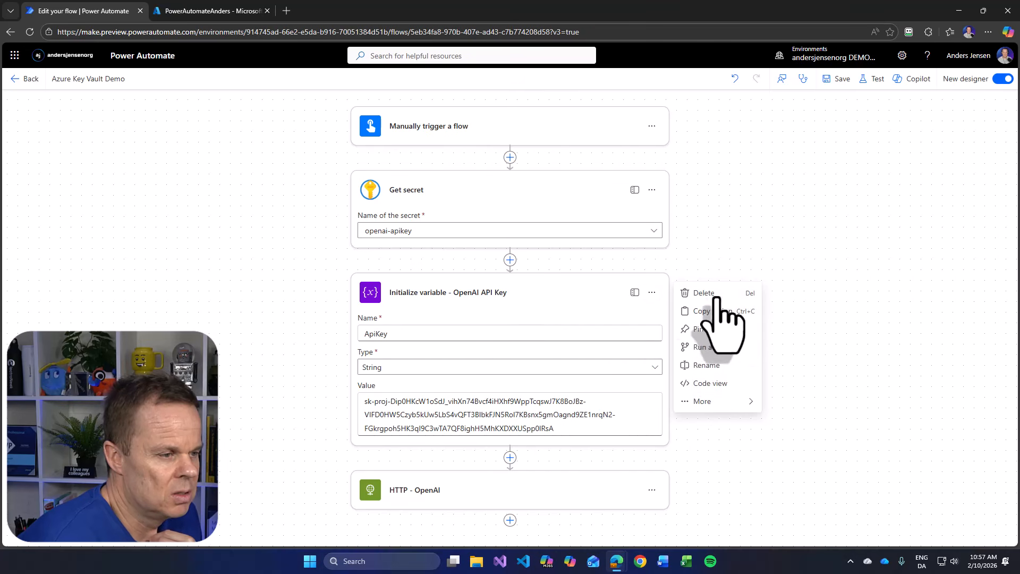
left_click(717, 298)
left_click(635, 321)
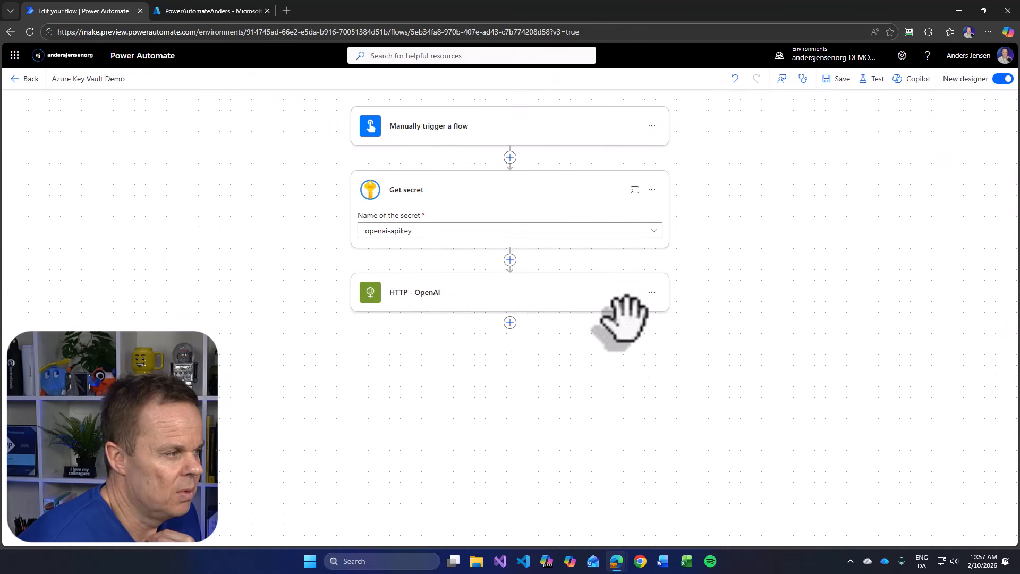
- Replace the ApiKey variable in the HTTP - OpenAI Authorization header with Get secret's body/value after Bearer, and save the flow
left_click(410, 295)
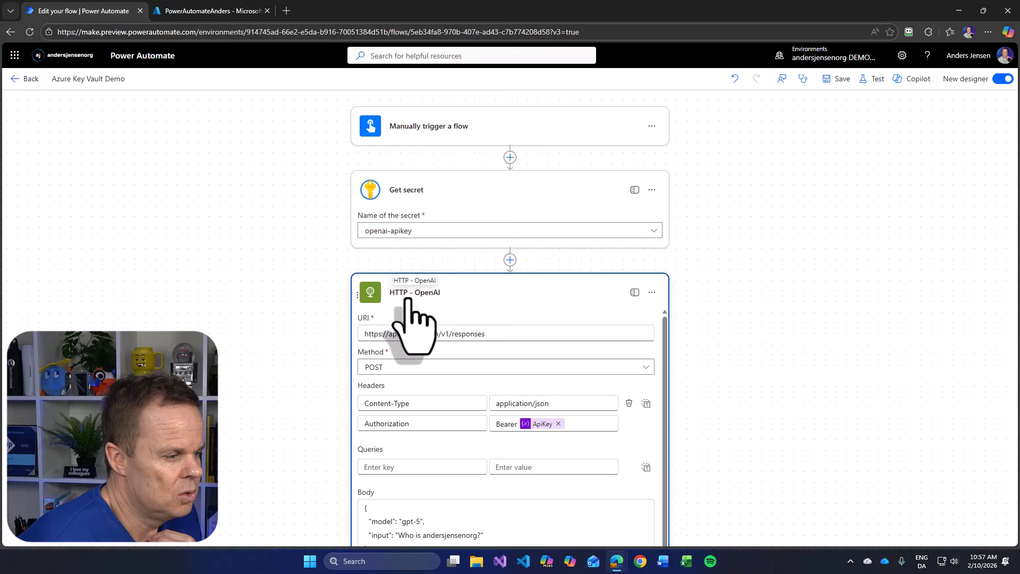
left_click(558, 424)
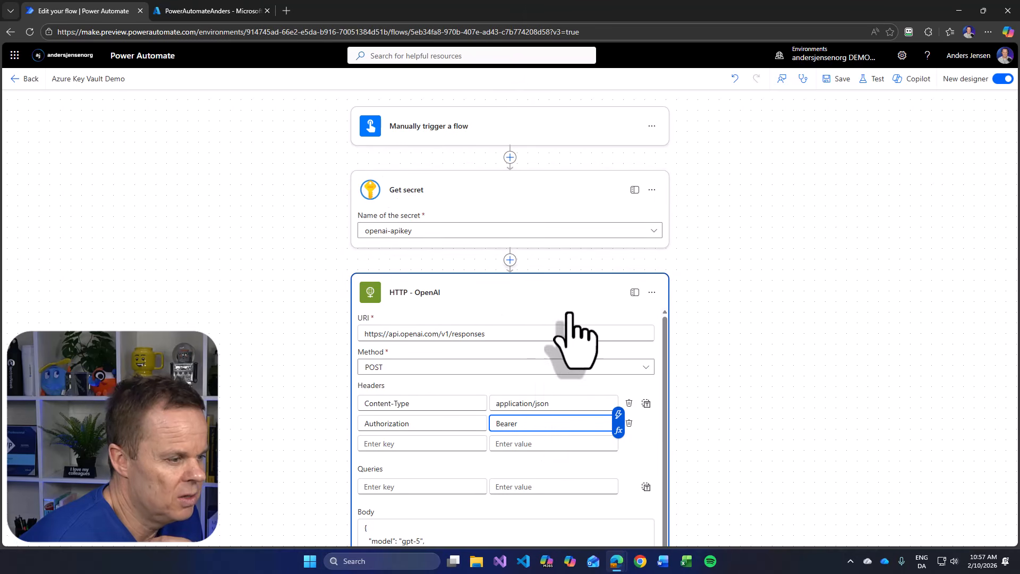
left_click(618, 414)
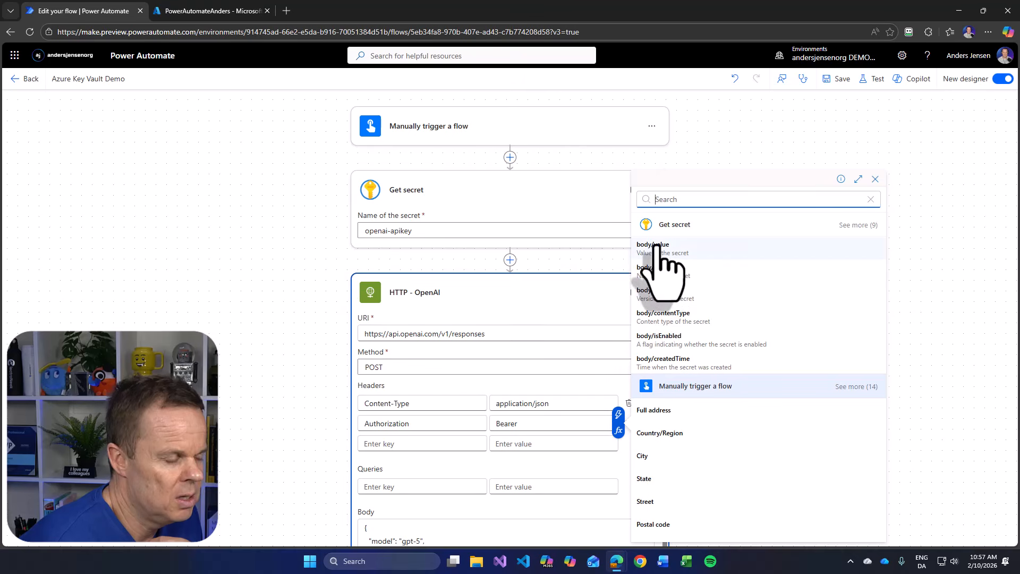
left_click(678, 249)
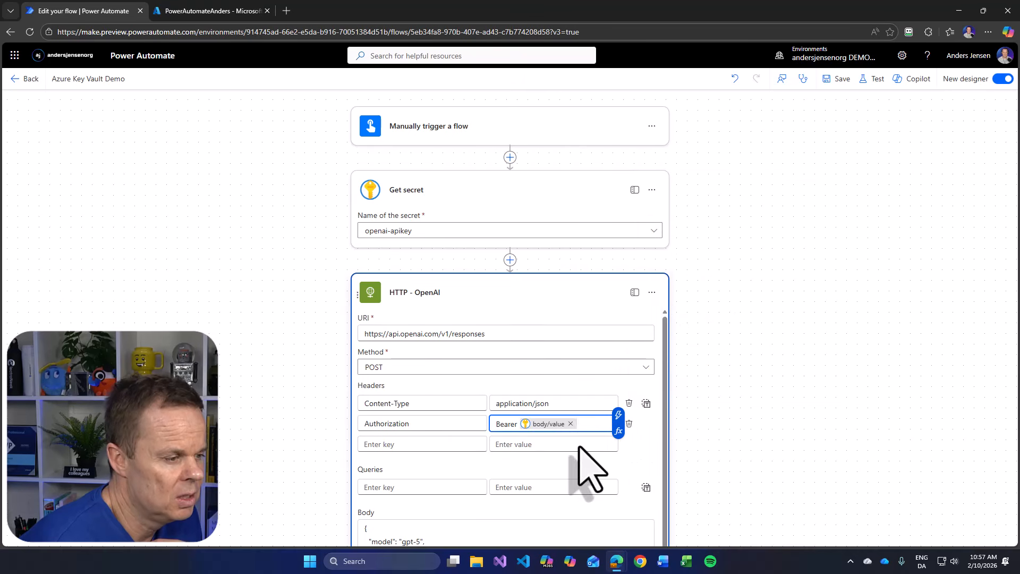
left_click(835, 79)
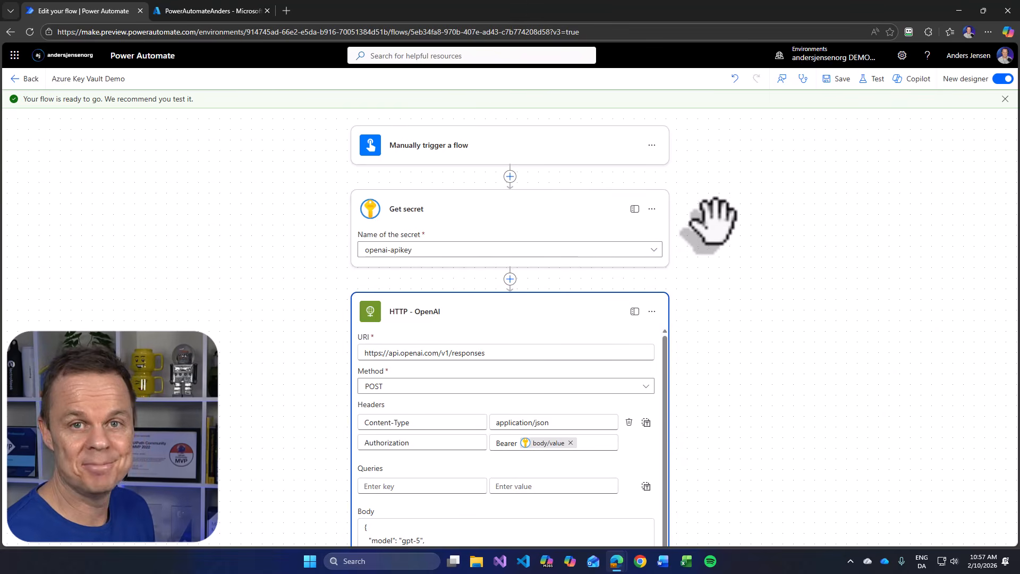
- Run a manual test of the Azure Key Vault Demo flow and go to its run view
left_click(874, 79)
left_click(839, 106)
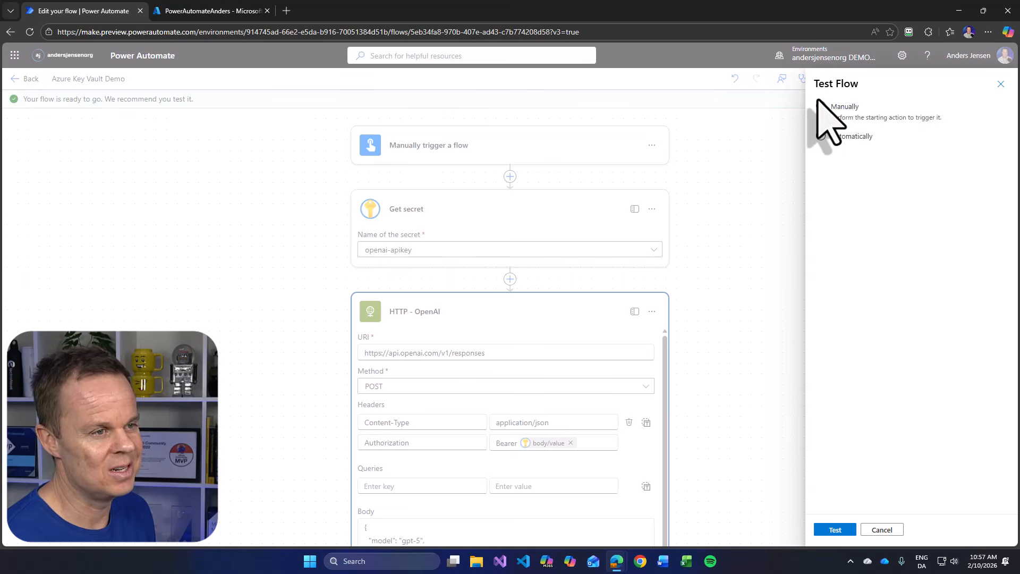
left_click(833, 529)
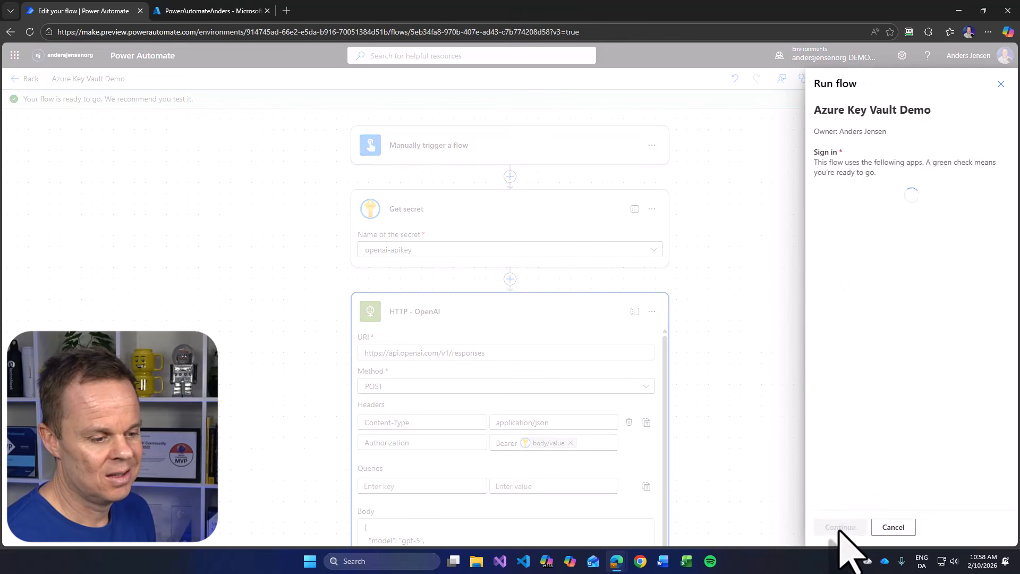
left_click(840, 528)
left_click(839, 527)
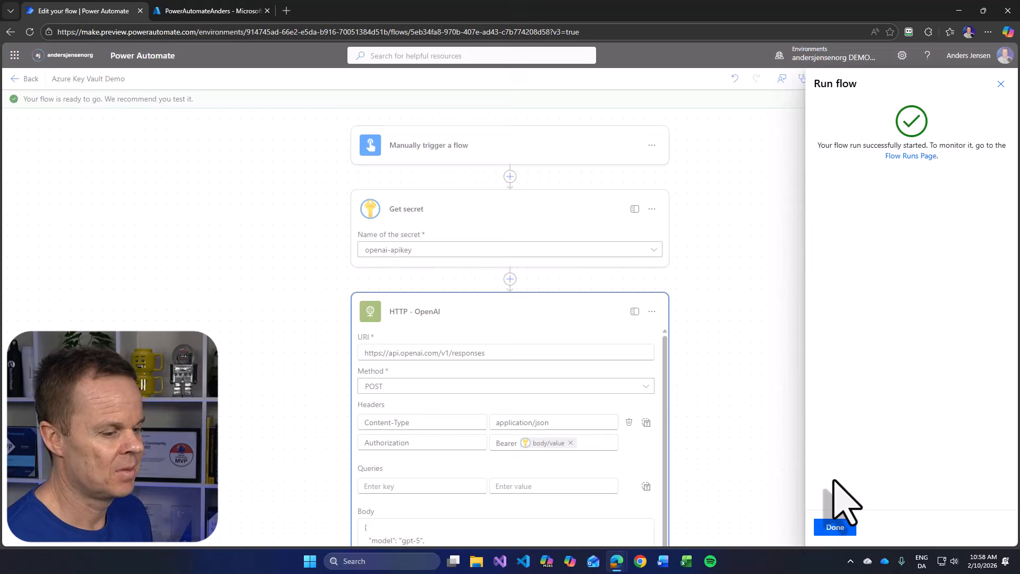
left_click(833, 528)
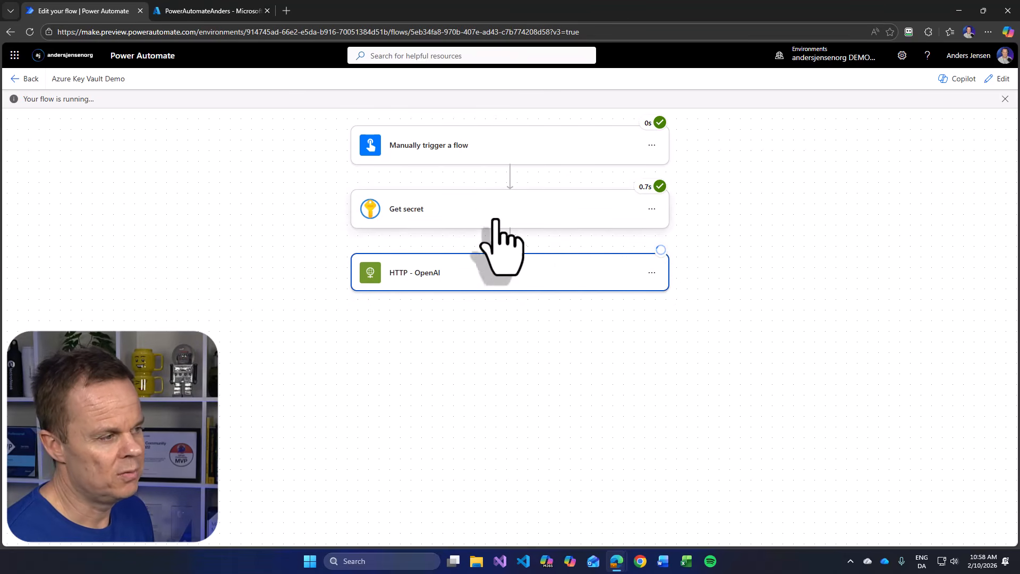
- Inspect the raw outputs of the Get secret action in the test run, checking whether the secret's value is exposed
left_click(424, 212)
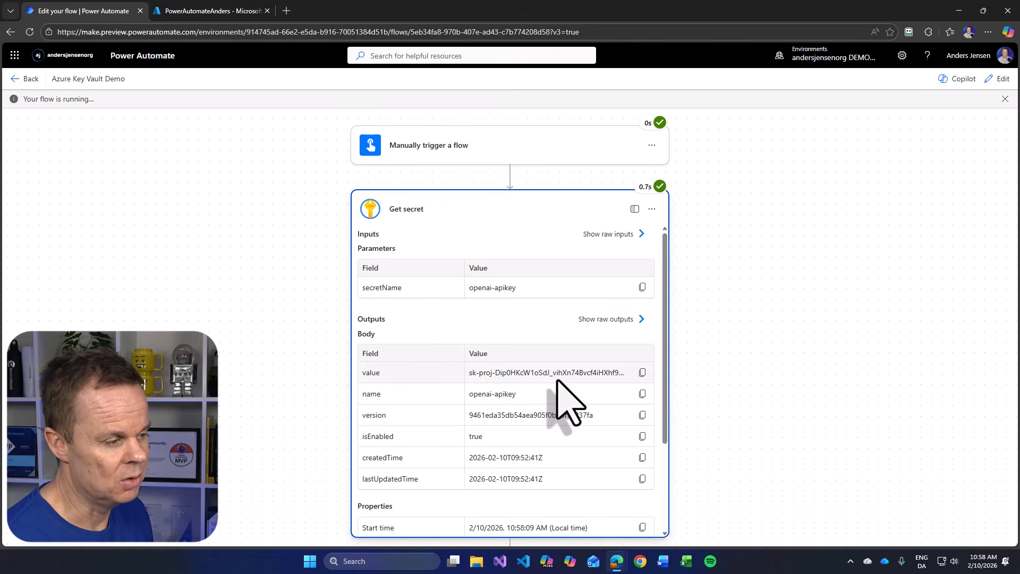
left_click(618, 322)
left_click_drag(756, 387, 720, 404)
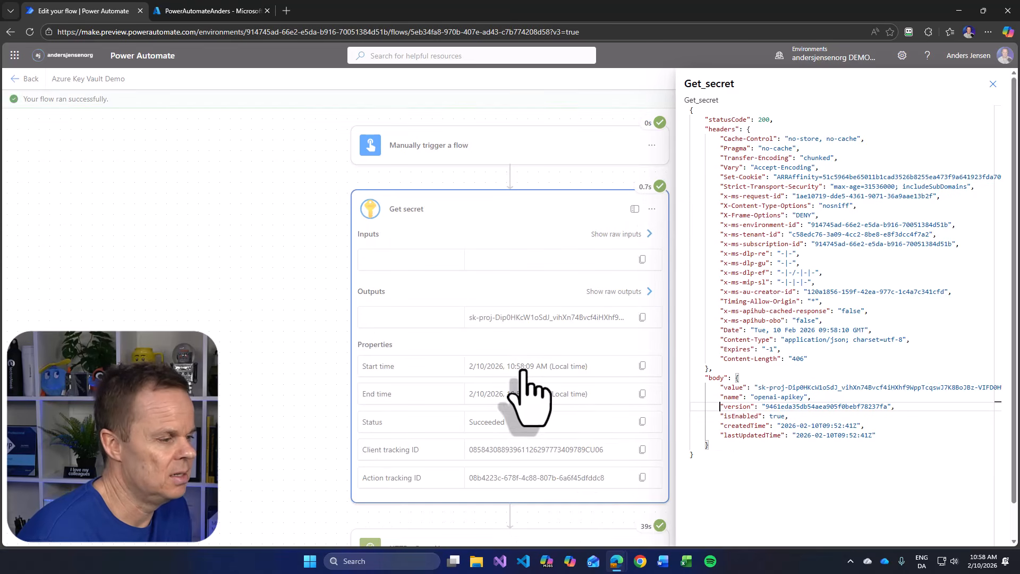
left_click(992, 84)
- Examine the HTTP - OpenAI action's inputs and raw outputs in the run, down to the model's answer text
scroll(728, 420, "down", 2)
left_click(455, 451)
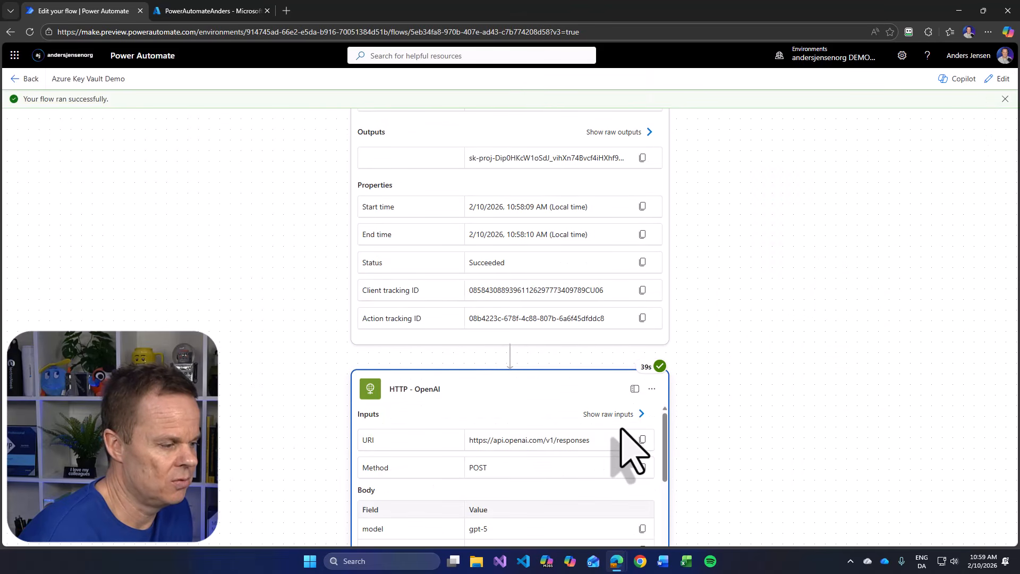
scroll(638, 436, "down", 5)
scroll(643, 436, "up", 3)
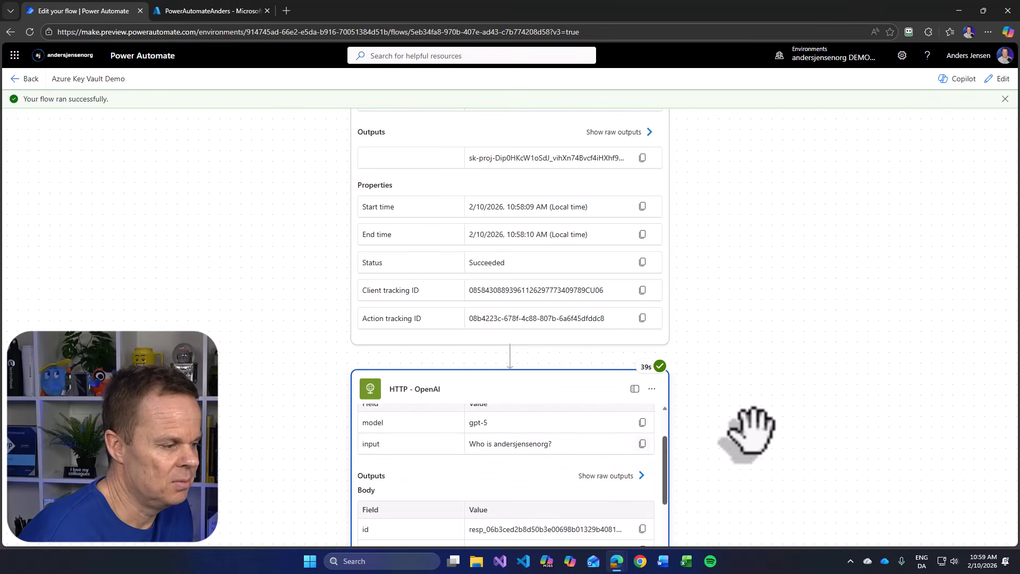
scroll(750, 427, "down", 3)
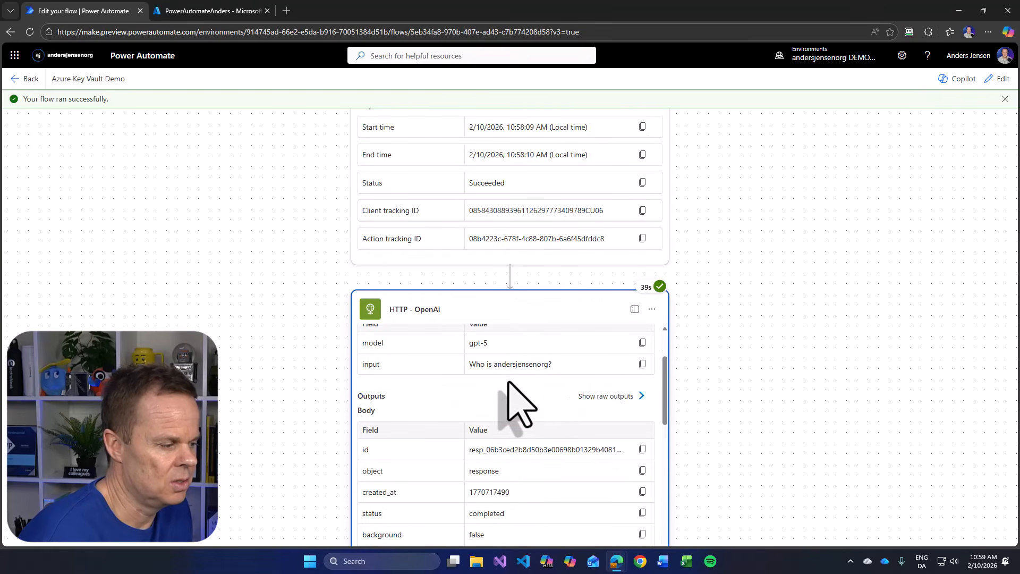
scroll(520, 393, "down", 2)
scroll(558, 404, "up", 2)
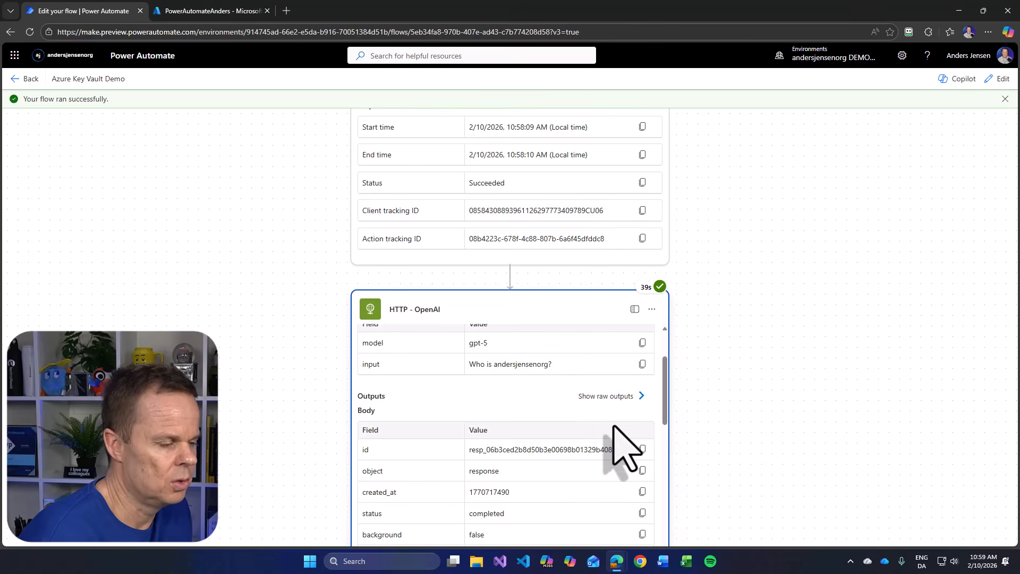
left_click(617, 400)
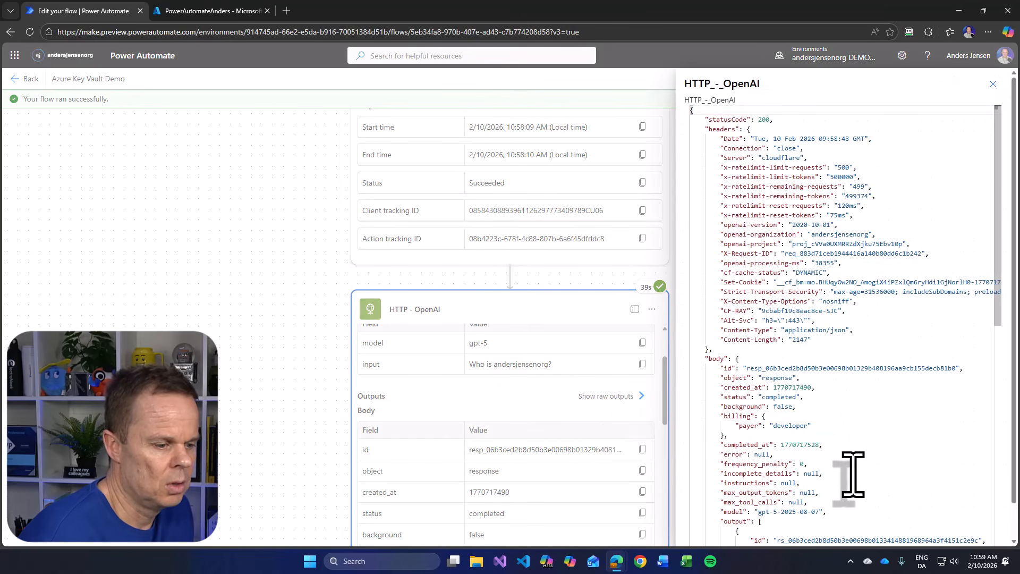
scroll(934, 452, "down", 1)
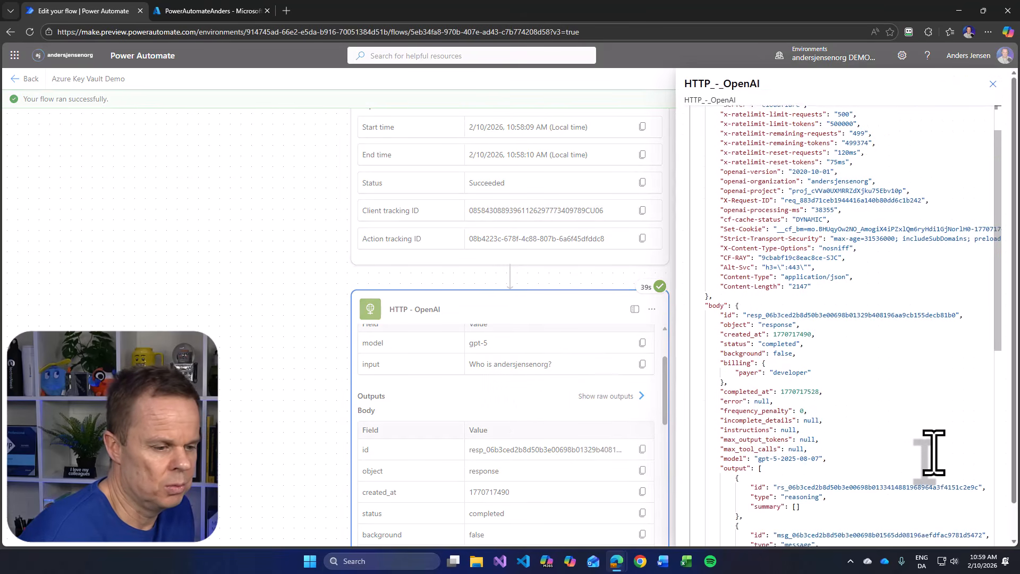
scroll(934, 452, "down", 3)
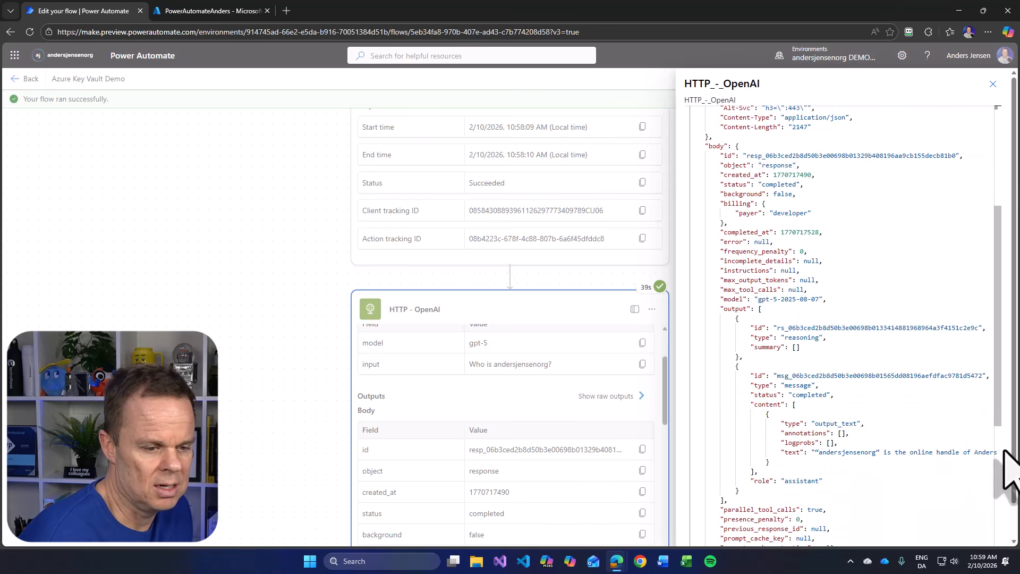
left_click(993, 84)
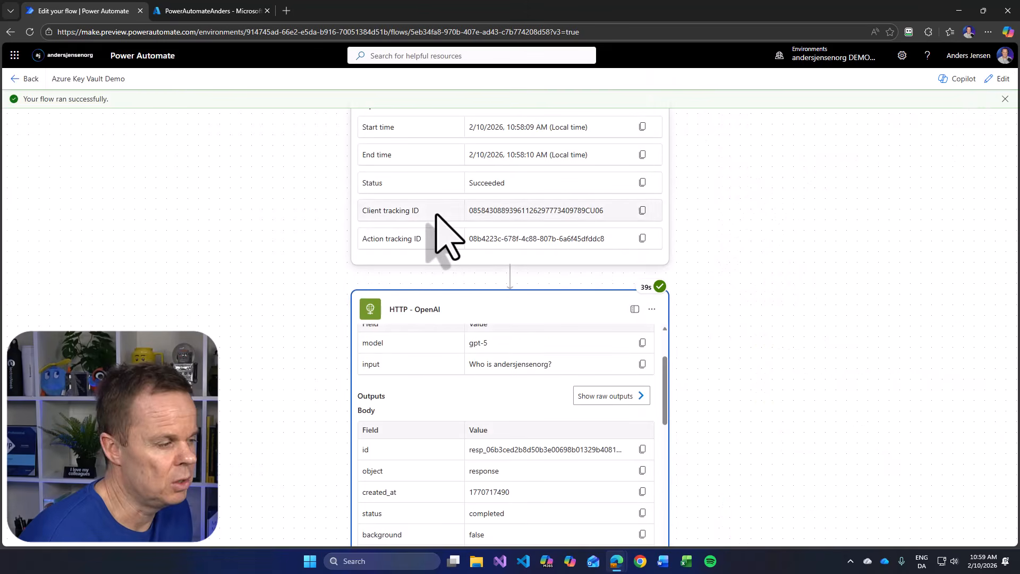
- Return to editing the flow, turn on Secure inputs and Secure outputs in the Get secret action's settings, and save
scroll(505, 356, "up", 2)
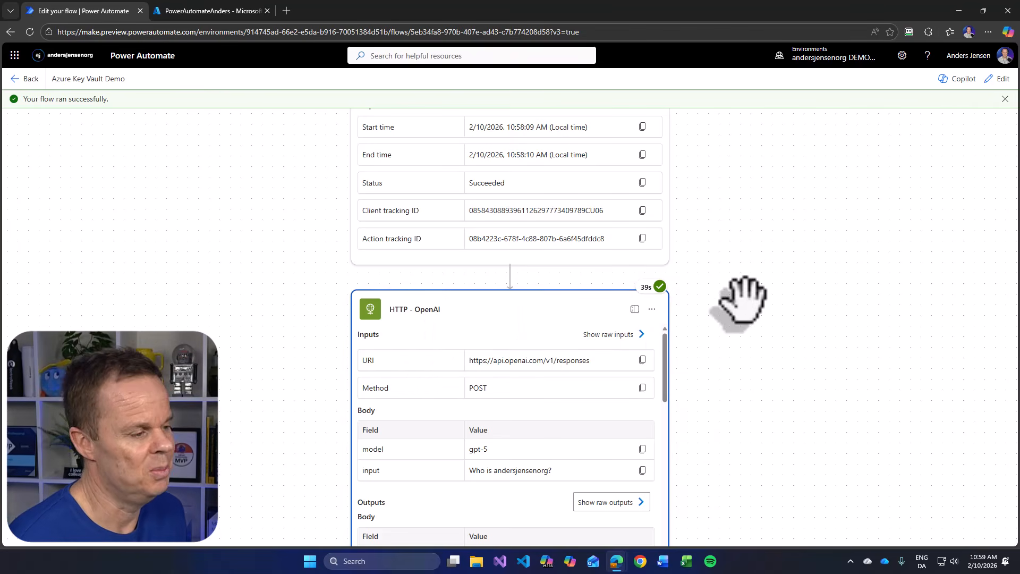
scroll(755, 314, "up", 3)
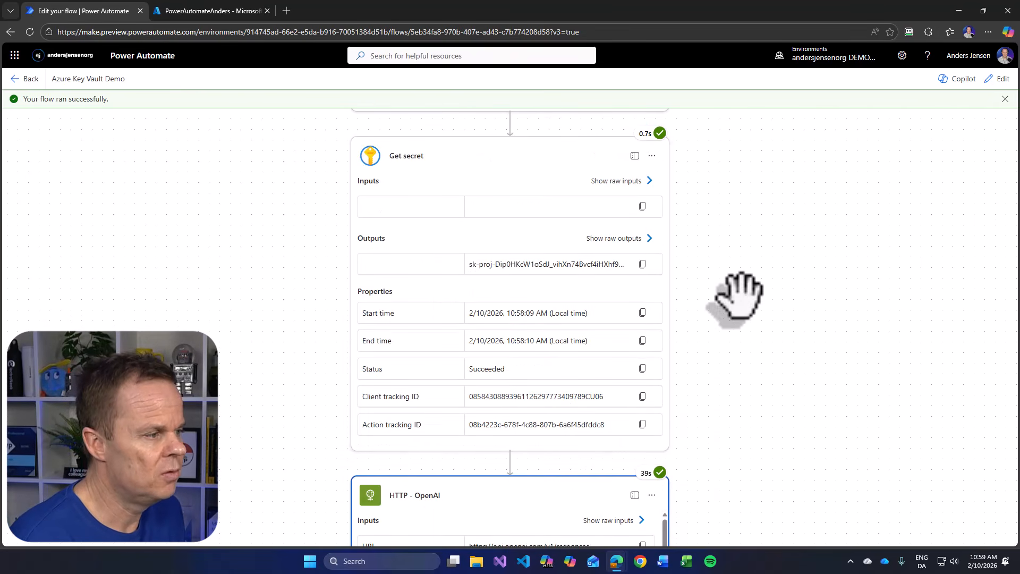
left_click(1006, 83)
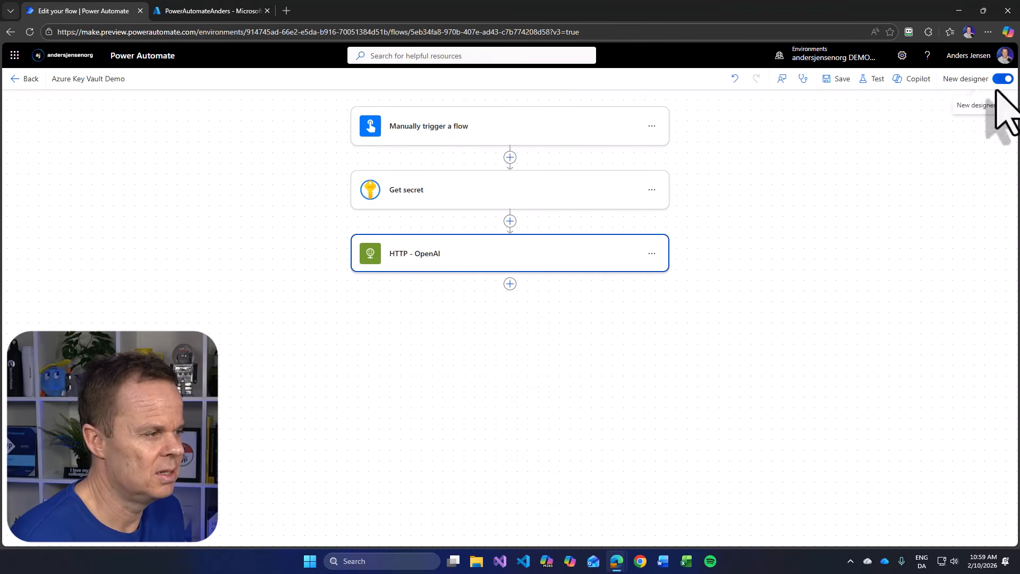
left_click(652, 190)
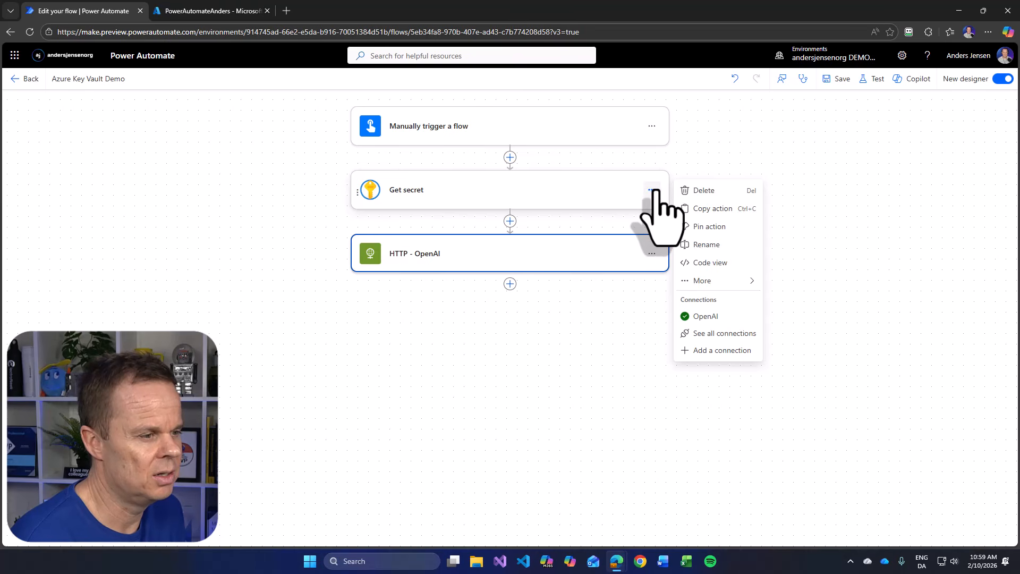
mouse_move(707, 281)
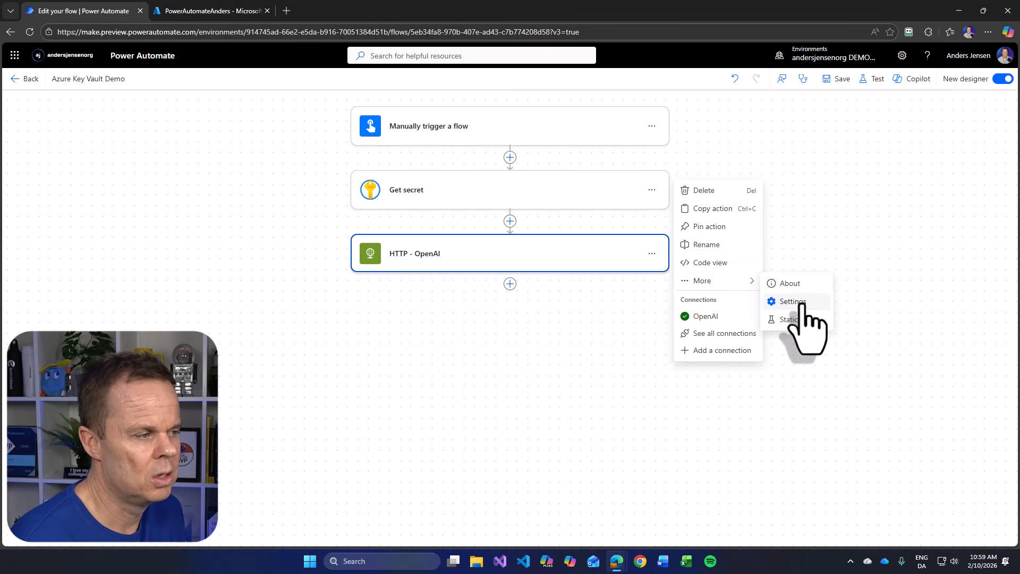
left_click(801, 304)
scroll(601, 314, "down", 3)
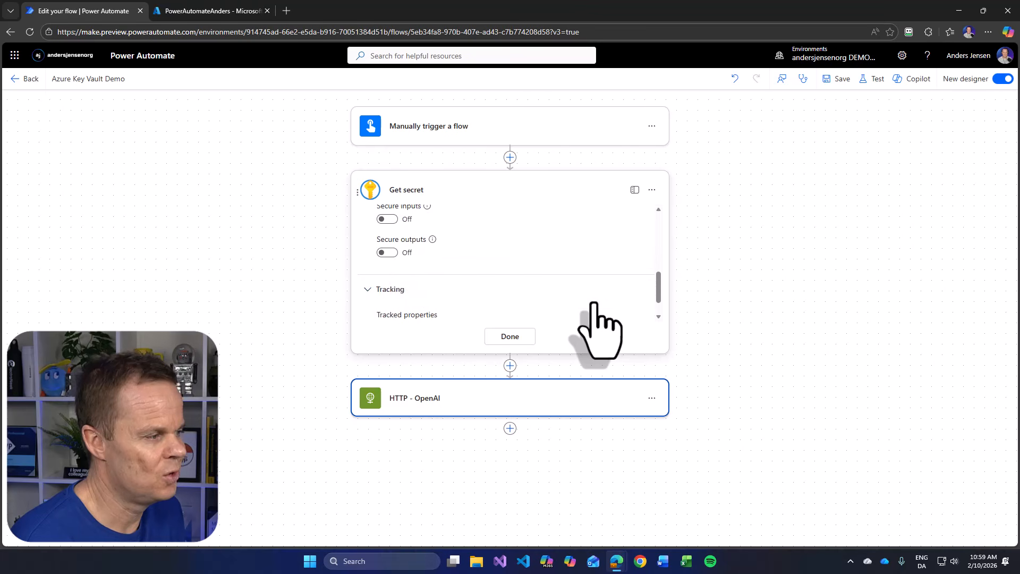
left_click(388, 218)
scroll(410, 246, "up", 1)
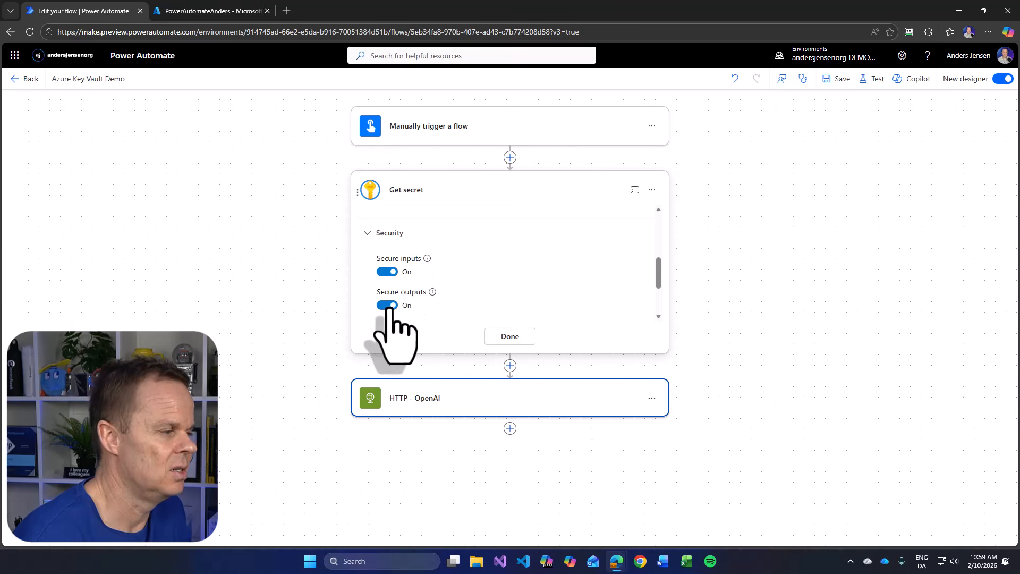
left_click(488, 340)
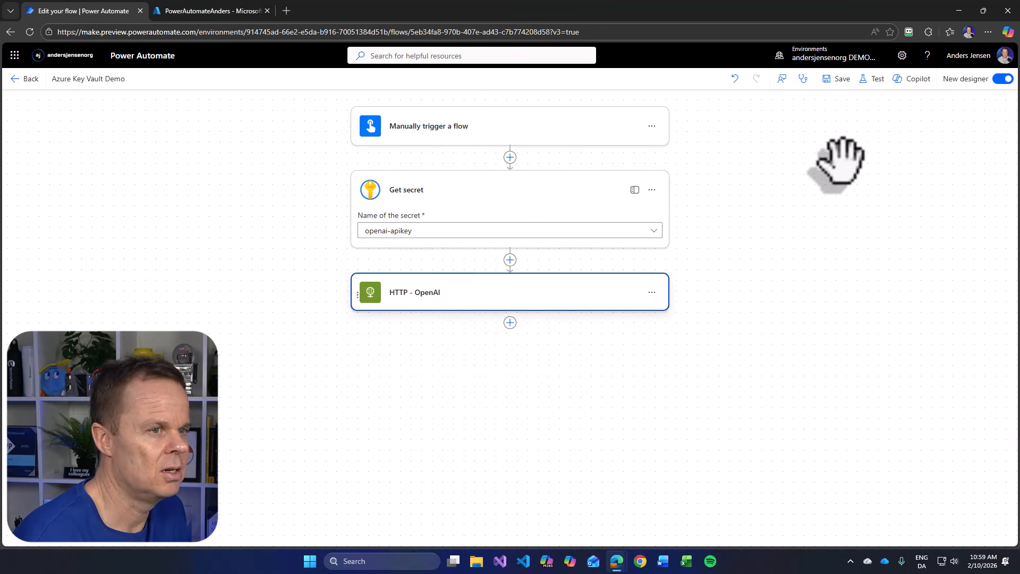
left_click(844, 79)
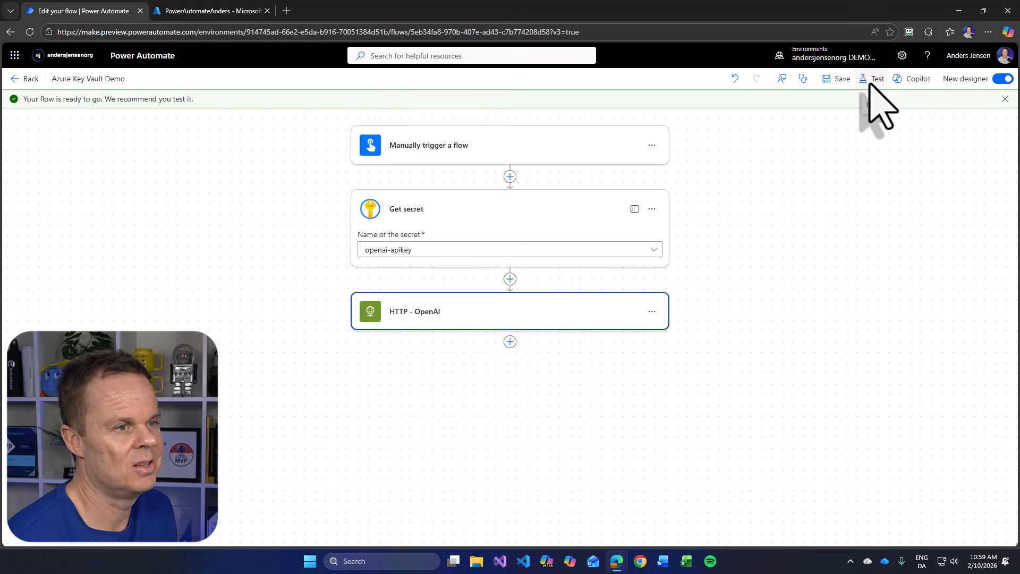
- Test the flow manually again with the secured Get secret action and go to the new run's view
left_click(872, 79)
left_click(860, 113)
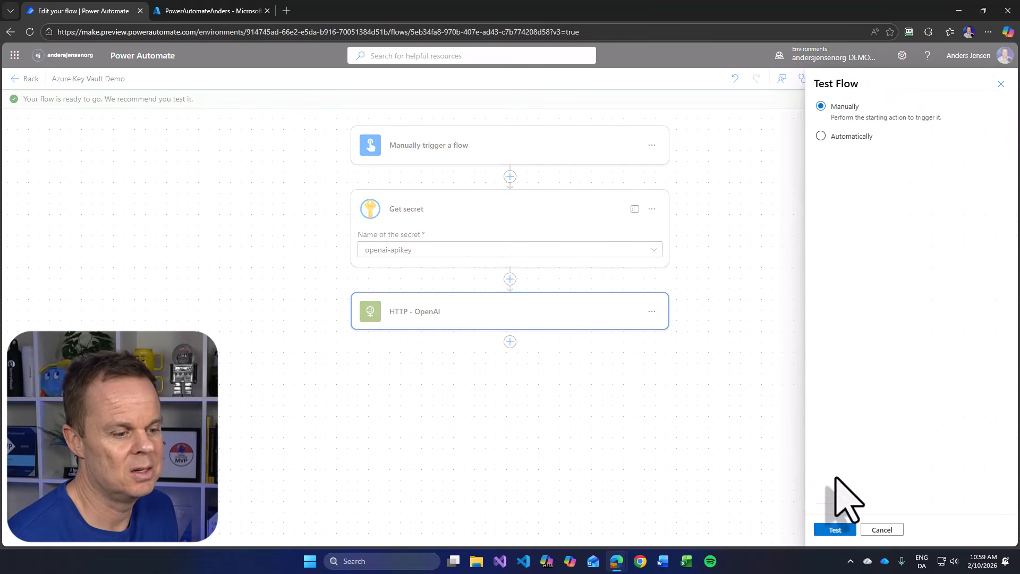
left_click(835, 530)
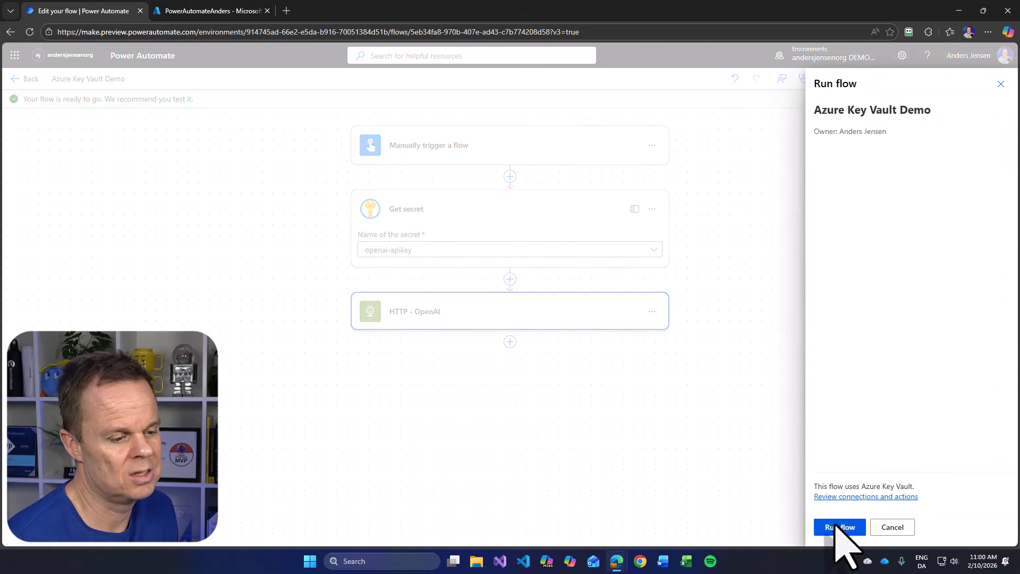
left_click(837, 526)
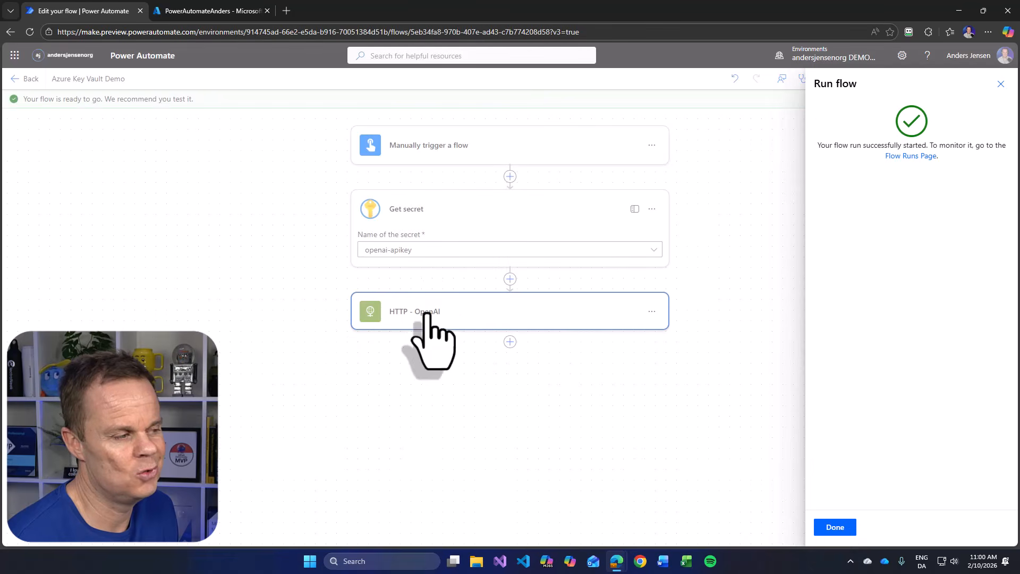
left_click(836, 529)
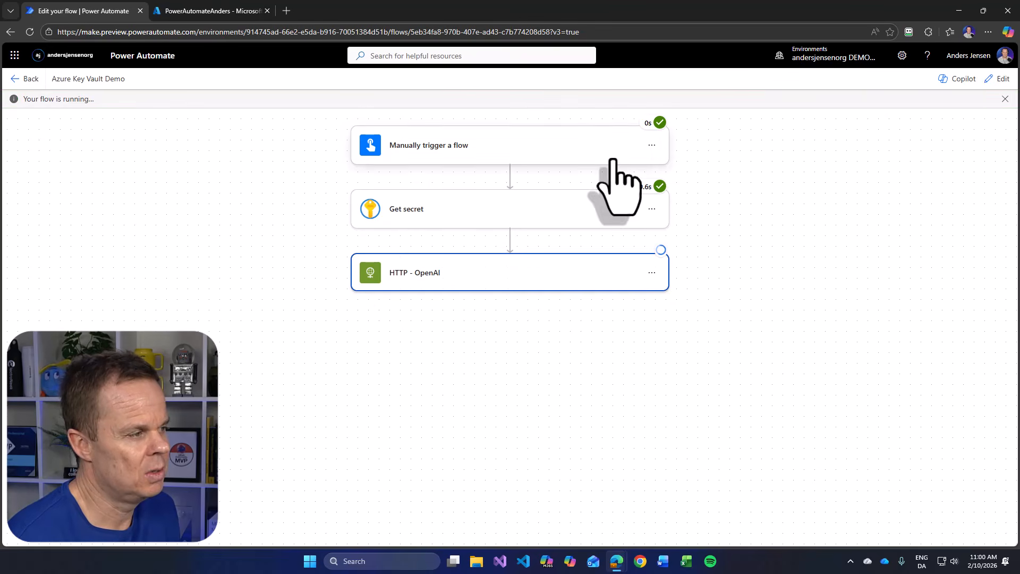
- Check the Get secret action's inputs and outputs in the new run, and open the HTTP - OpenAI action's run details
left_click(414, 210)
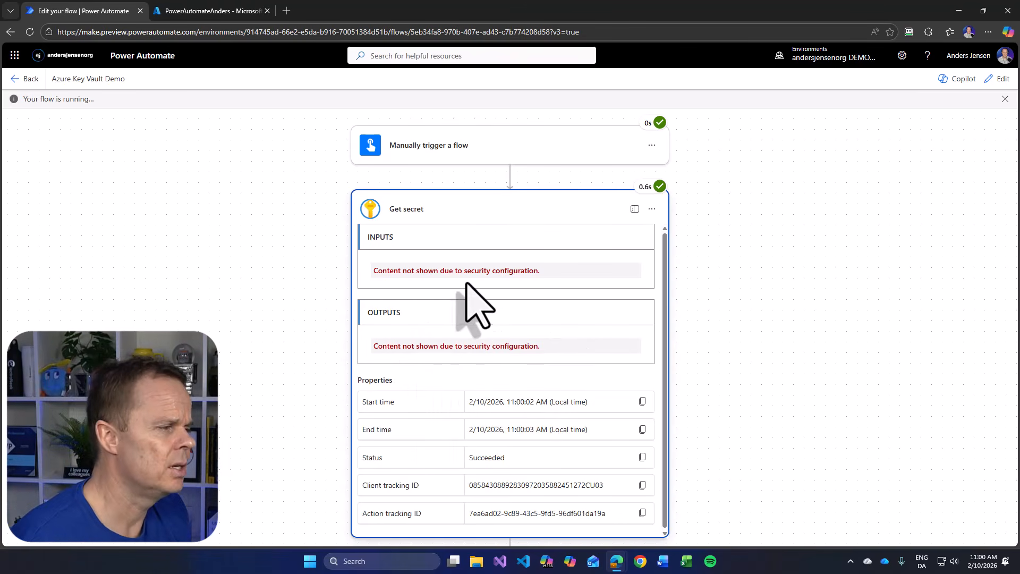
left_click(494, 215)
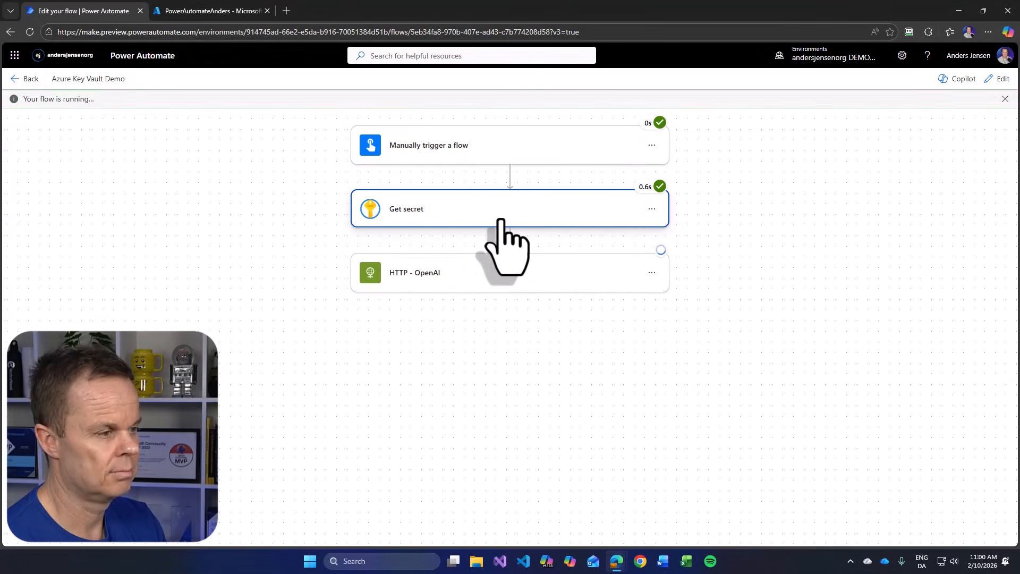
left_click(409, 272)
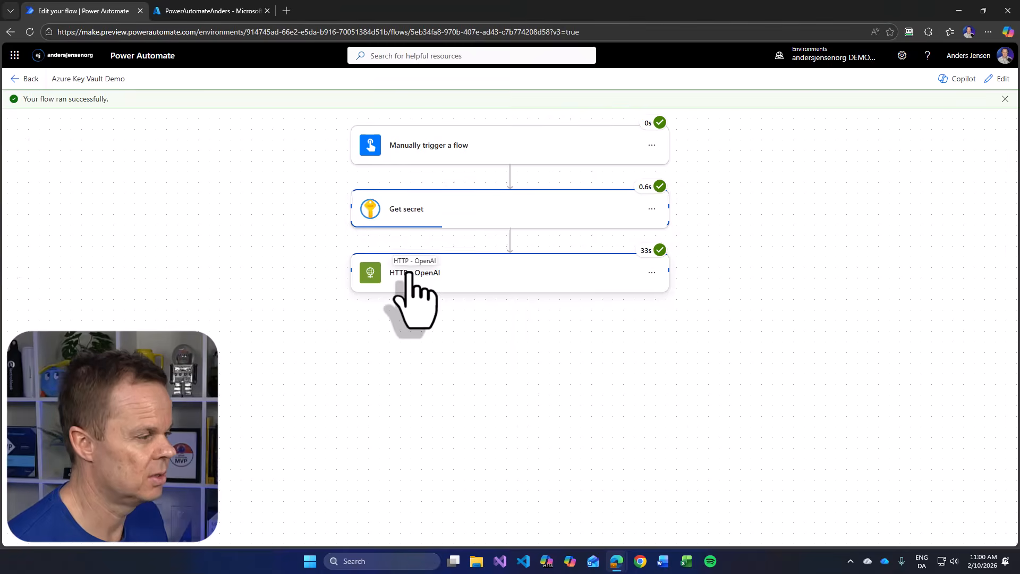